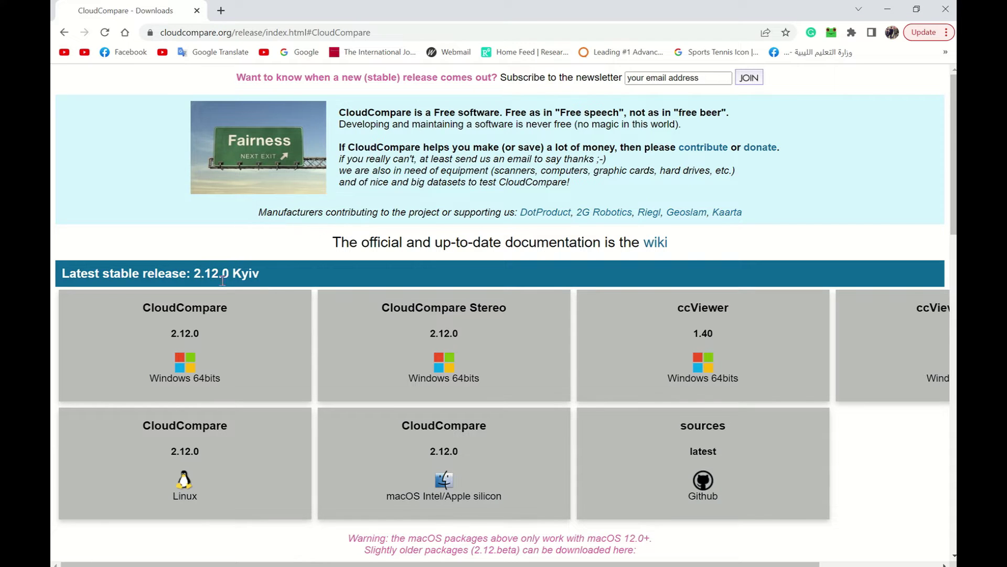
Start downloading the installer version of CloudCompare 2.12.0 for Windows 64bits.
mouse_move(208, 303)
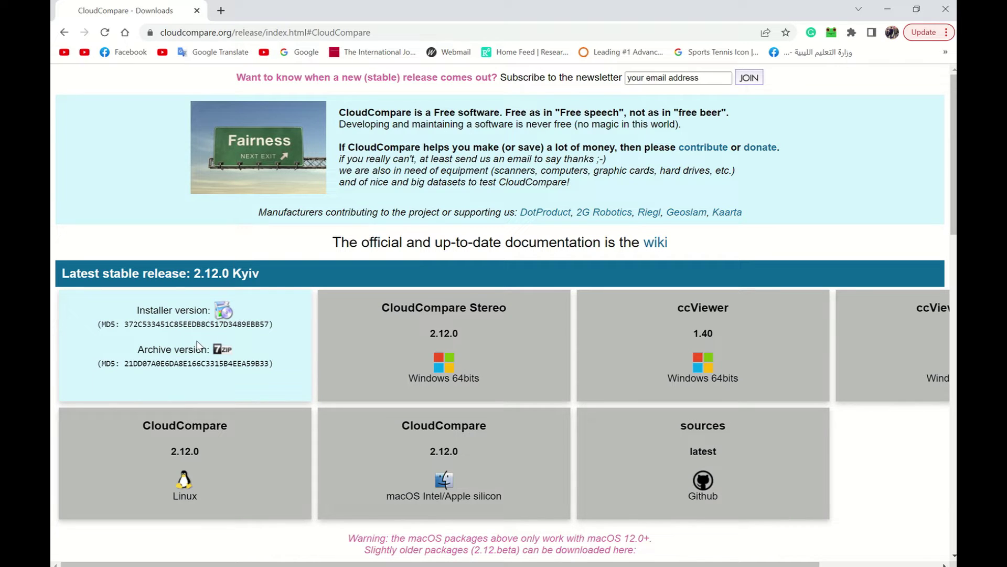
click(220, 315)
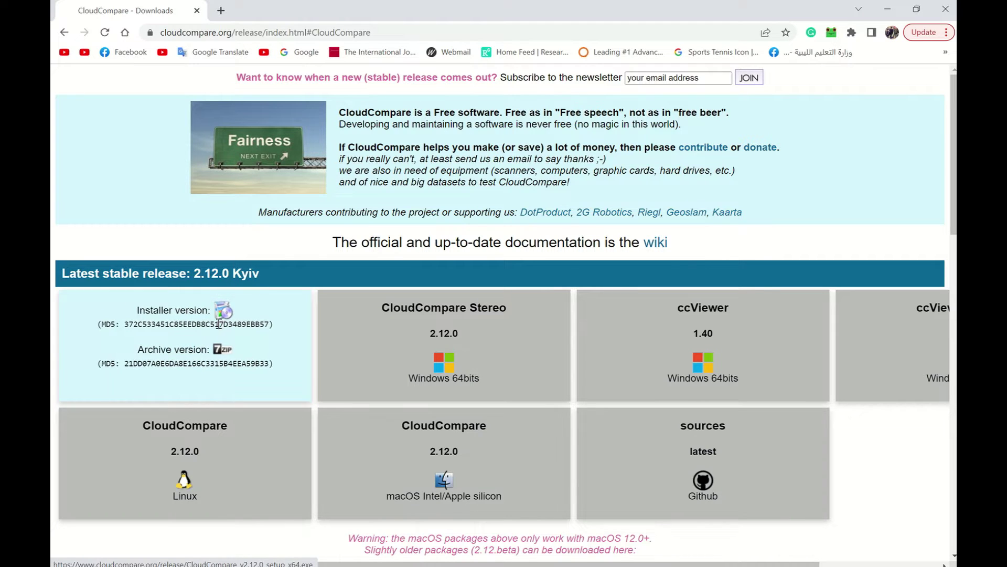
mouse_move(437, 447)
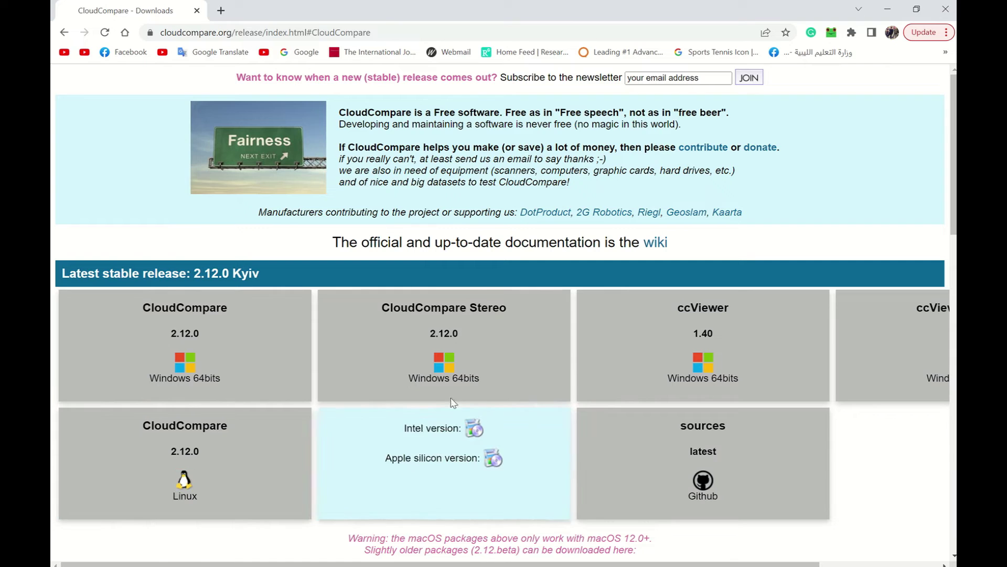
mouse_move(221, 309)
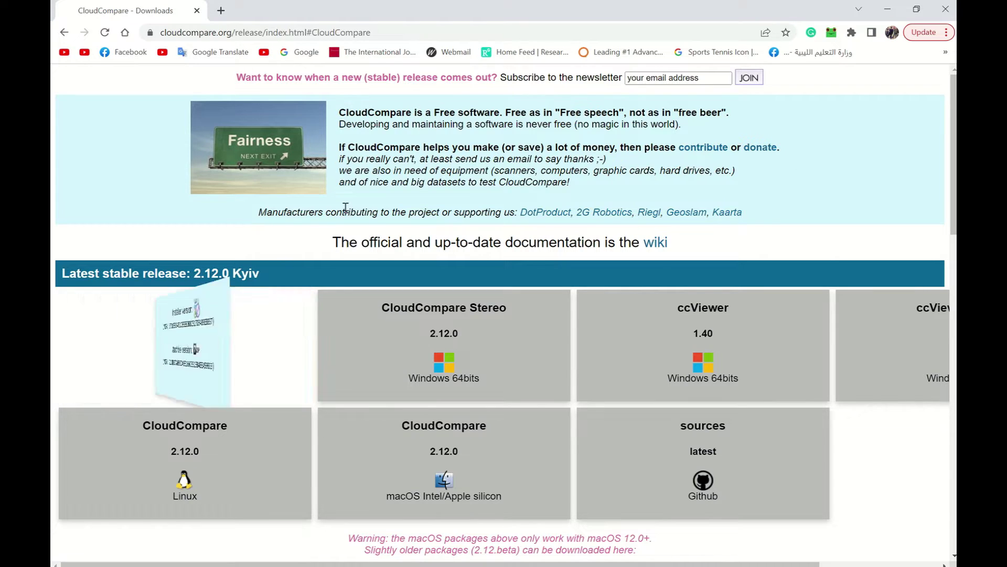
mouse_move(415, 309)
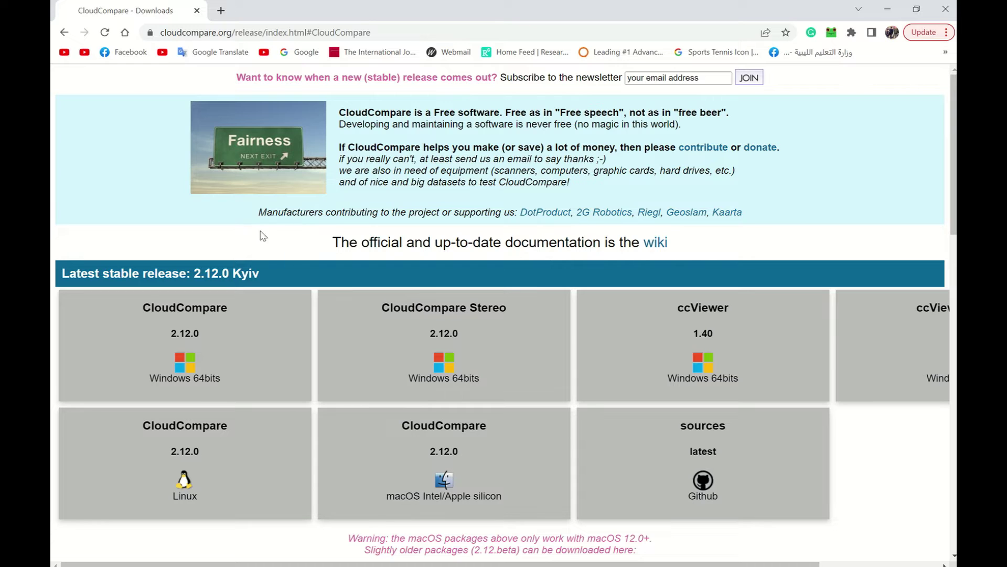
mouse_move(189, 308)
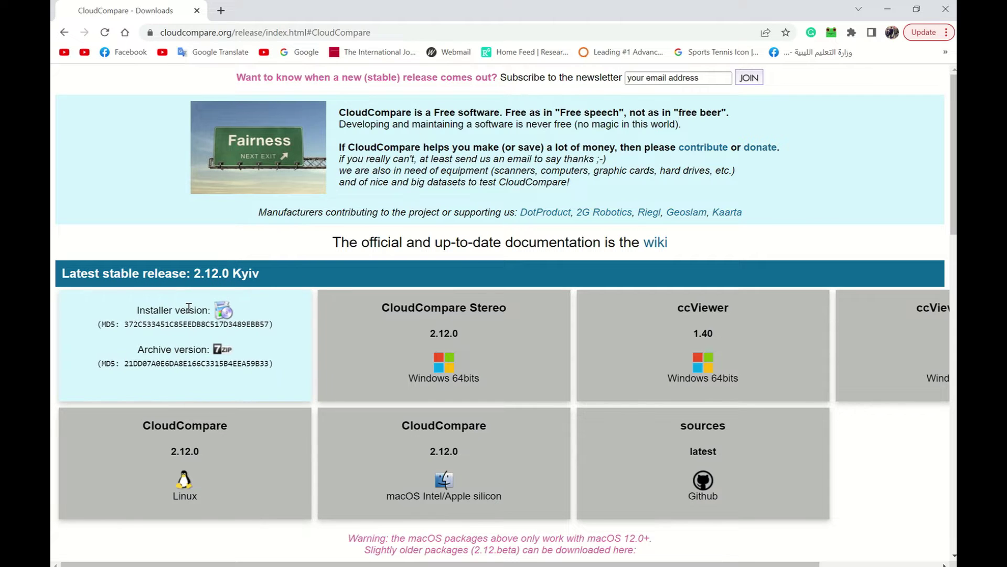
click(224, 314)
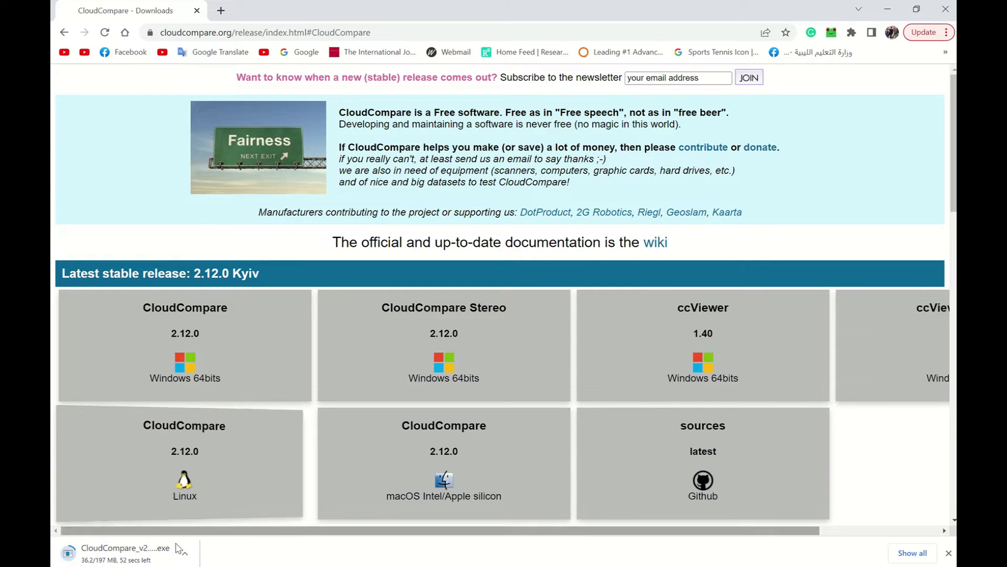
Cancel the running CloudCompare installer download and close the browser.
click(185, 555)
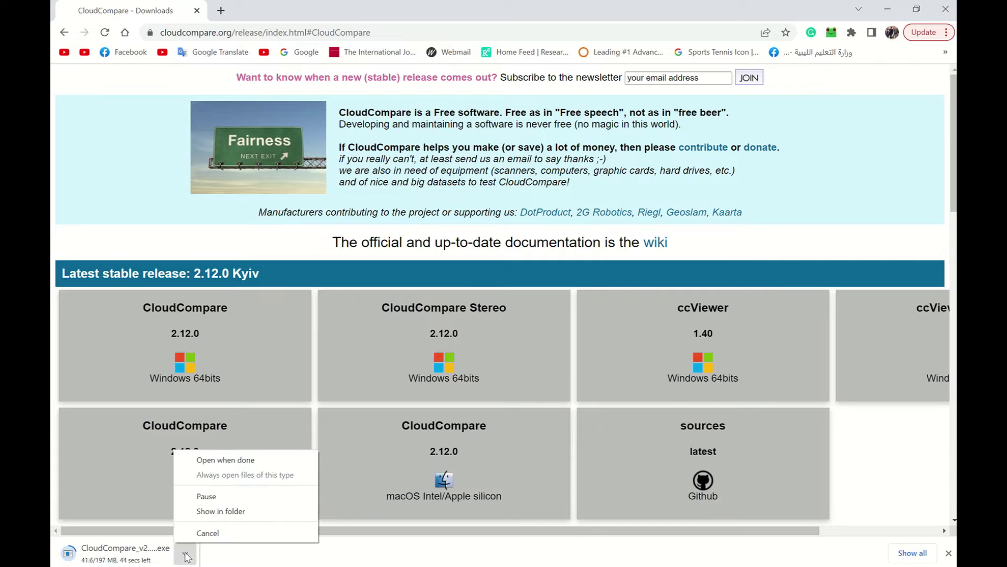
click(210, 539)
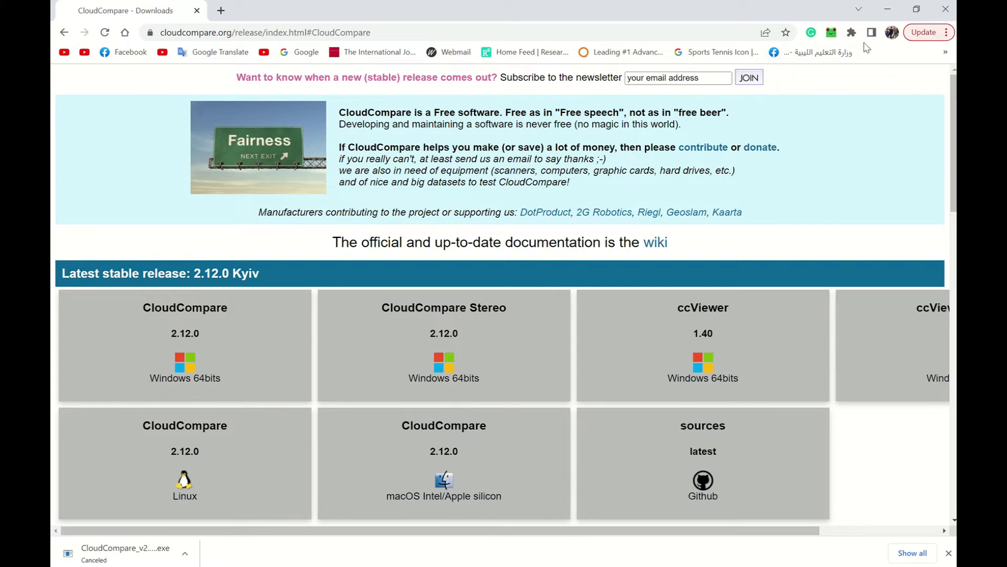
click(947, 10)
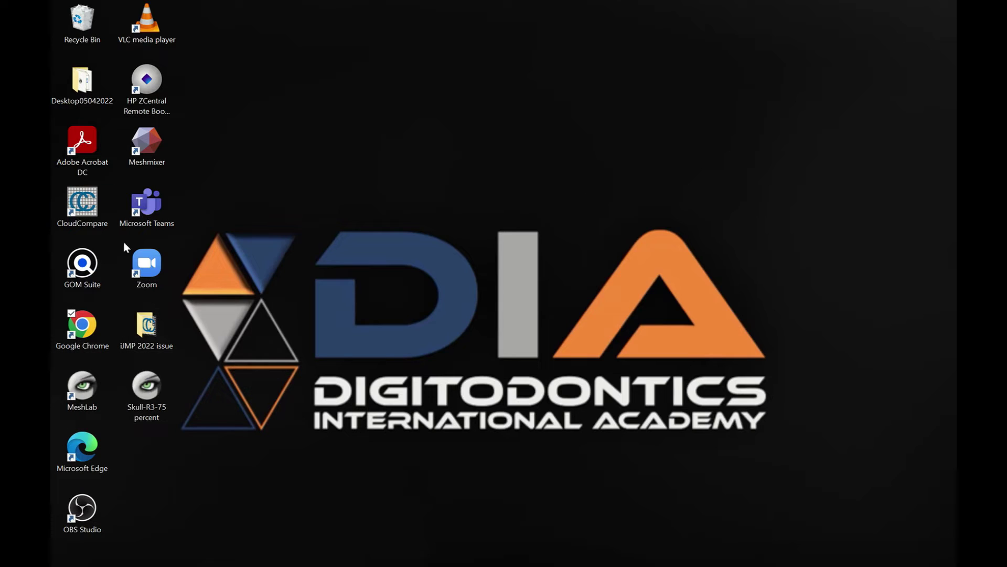
Launch CloudCompare from the desktop and open the STL mesh file "Skull-R3-75 percent" from the Desktop folder.
double_click(87, 205)
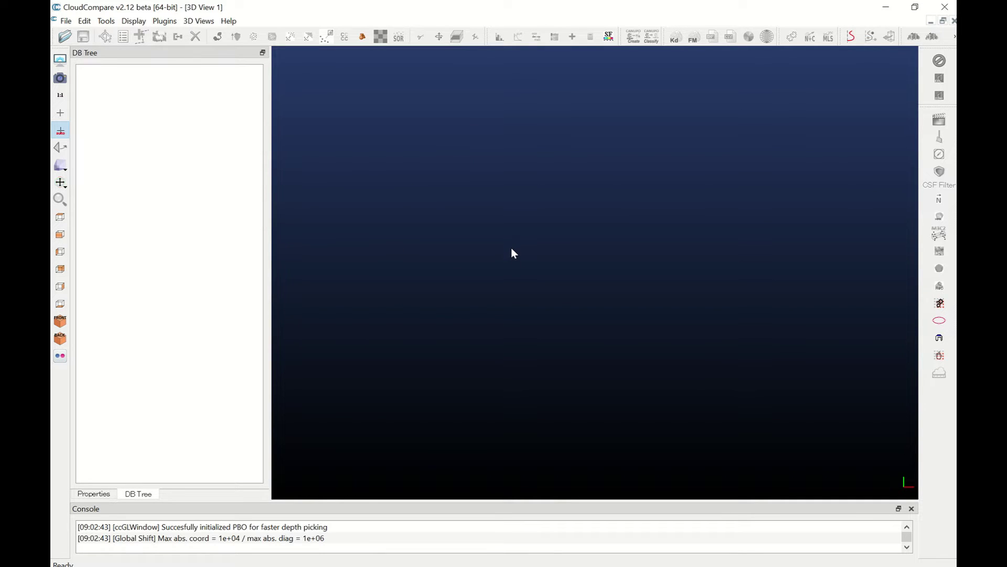
click(69, 42)
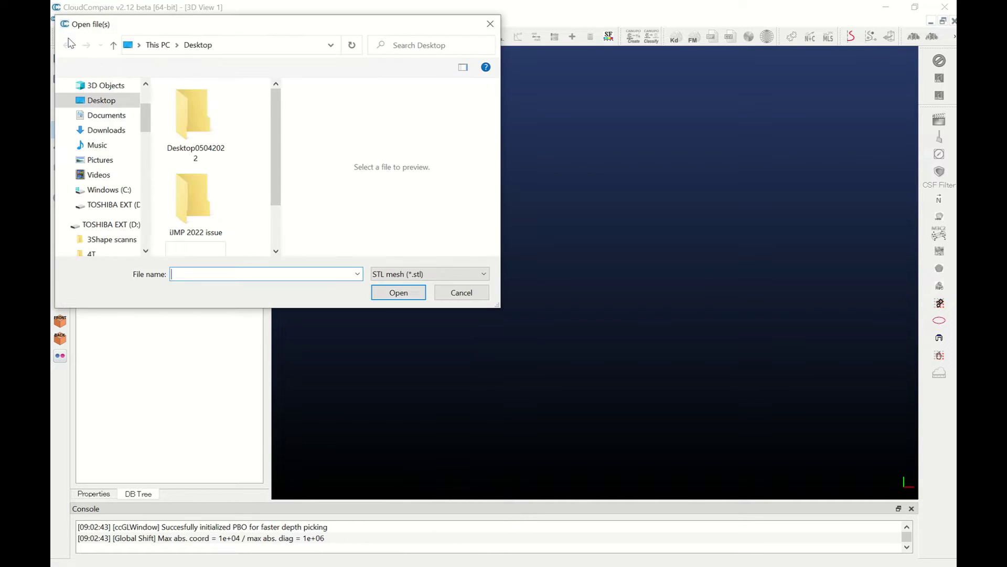
drag(272, 100, 282, 147)
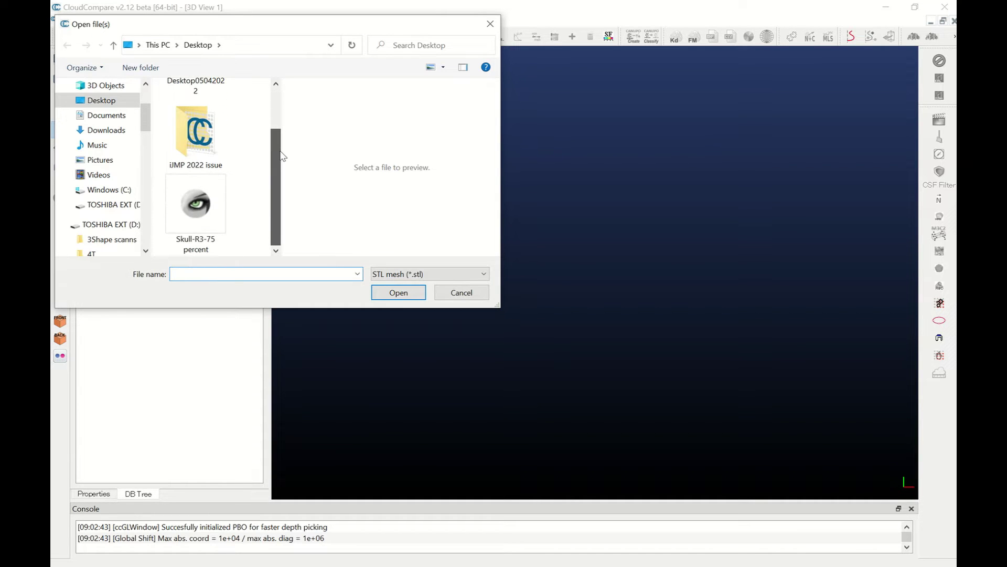
double_click(197, 205)
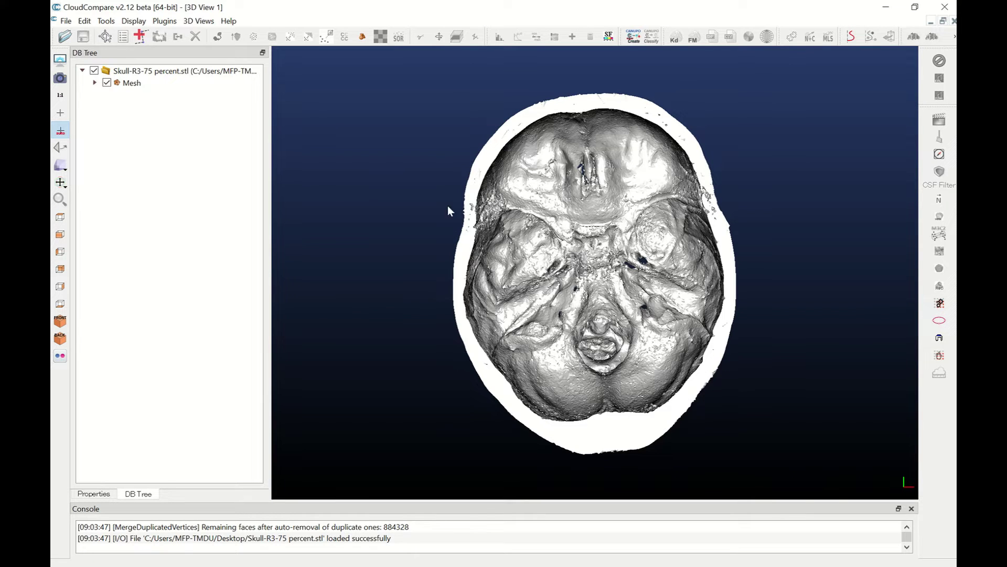
Delete the loaded skull mesh from the Skull-R3-75 percent.stl entry.
drag(402, 254, 683, 337)
drag(864, 306, 753, 331)
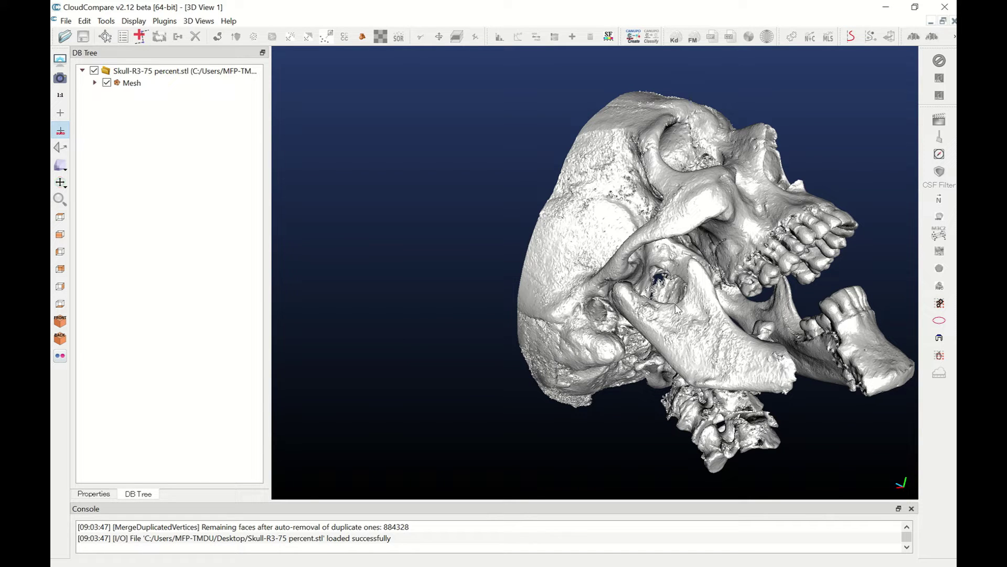
drag(677, 285, 722, 289)
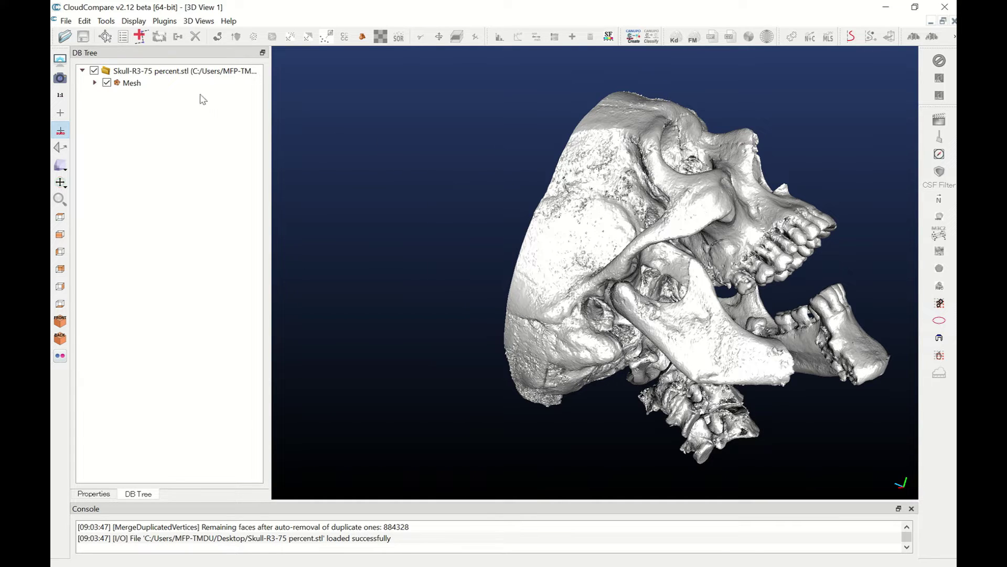
right_click(149, 88)
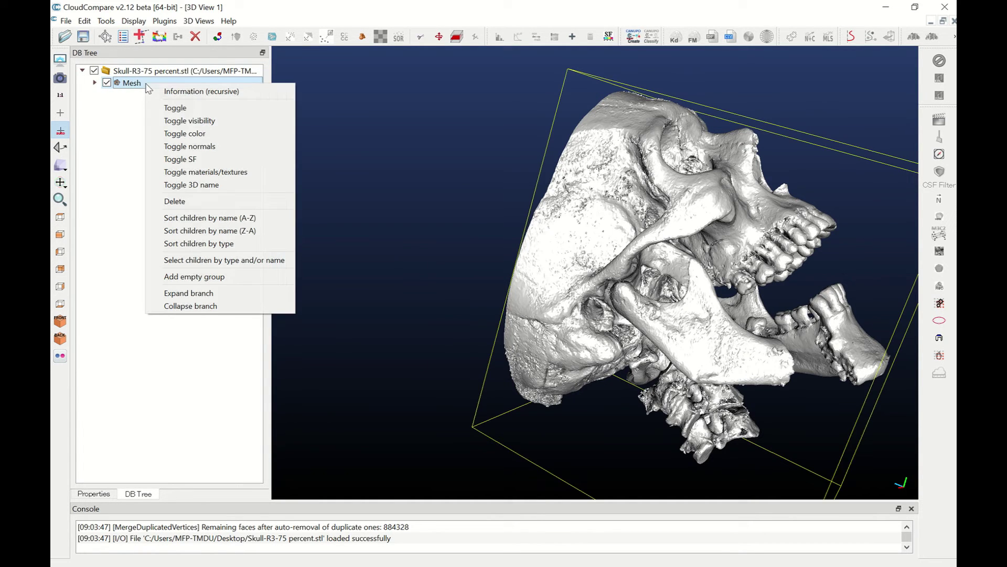
click(175, 201)
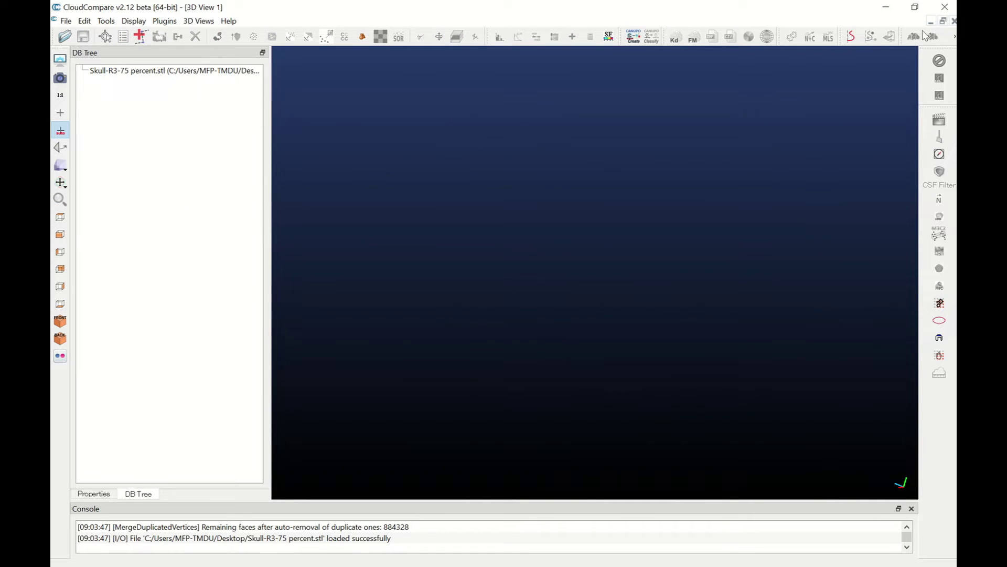
Shrink the CloudCompare window, drop the "Skull-R3-75 percent" file from the desktop into it, and maximize the window again.
click(915, 6)
mouse_move(535, 171)
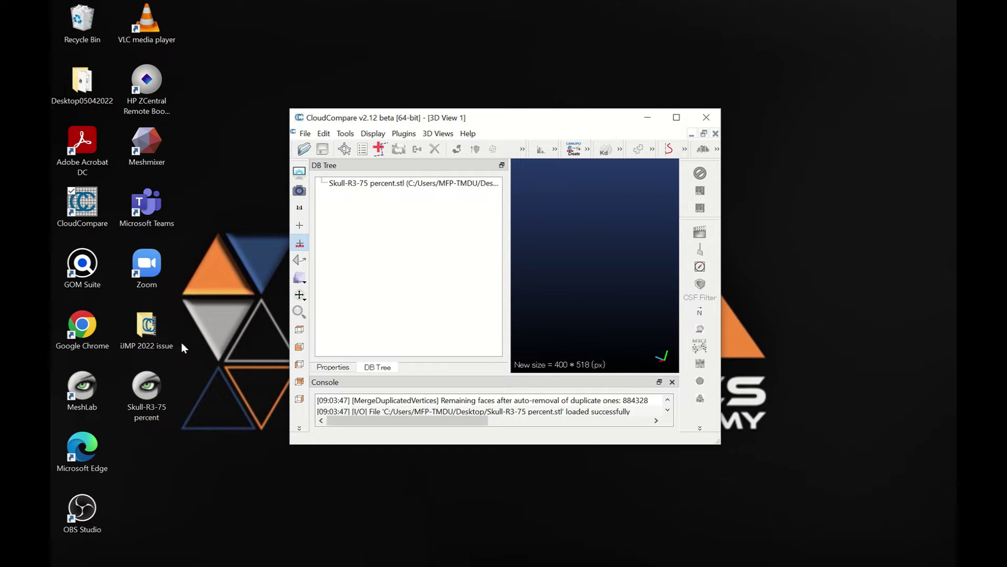
click(148, 394)
drag(149, 401, 580, 298)
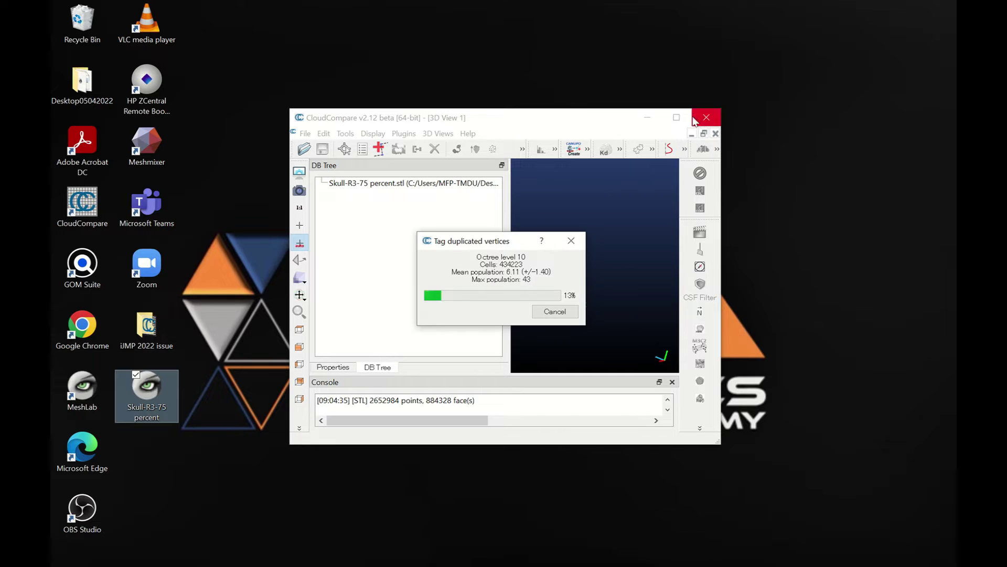
click(676, 117)
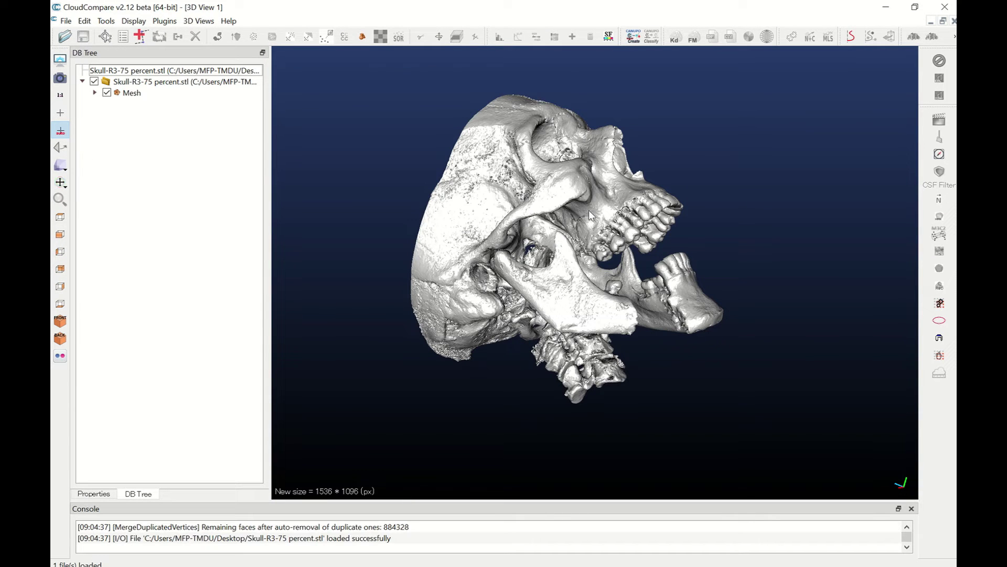
Rotate the skull mesh to inspect its side and face from several angles.
drag(667, 206, 601, 215)
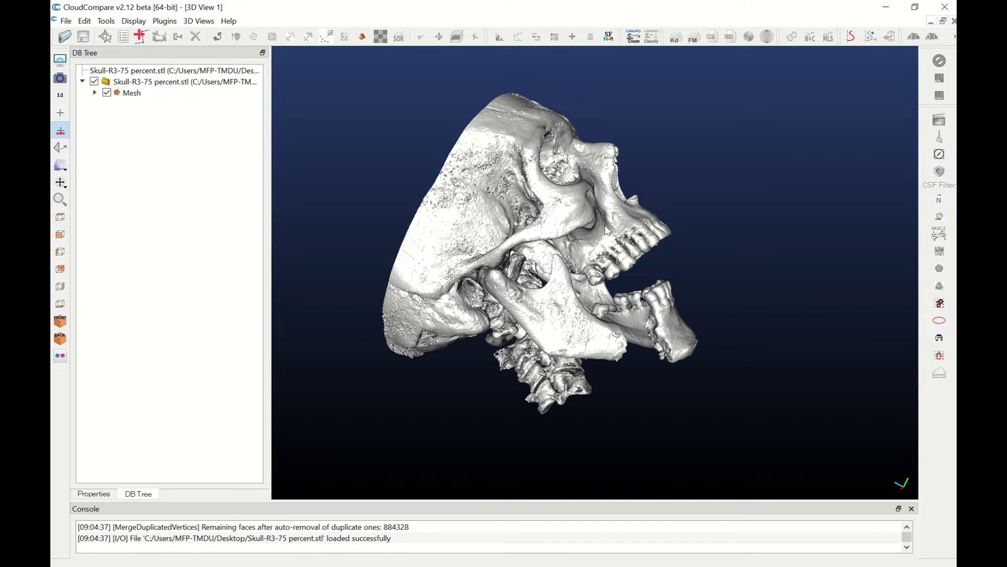
drag(648, 226, 660, 251)
drag(755, 285, 665, 274)
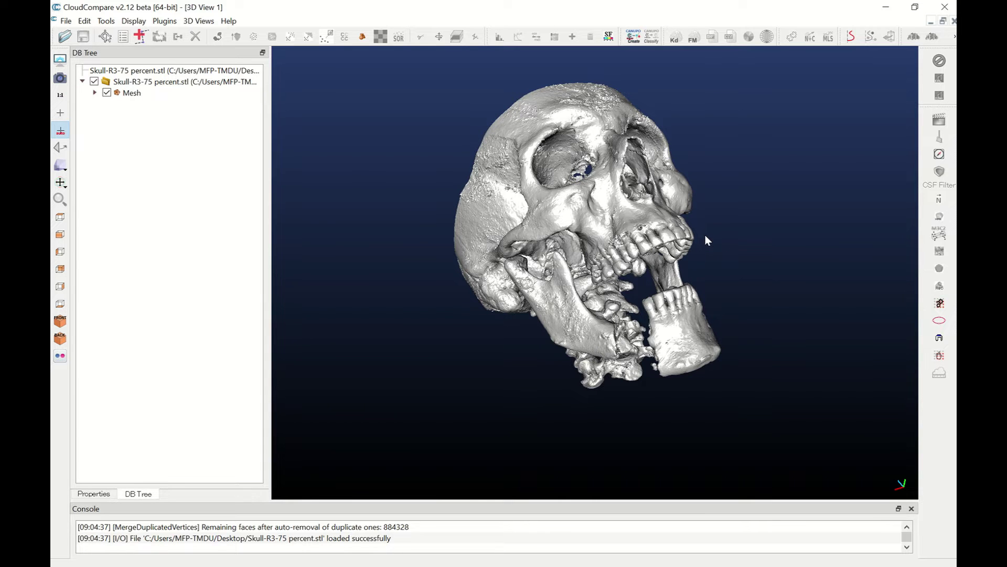
drag(571, 201, 615, 189)
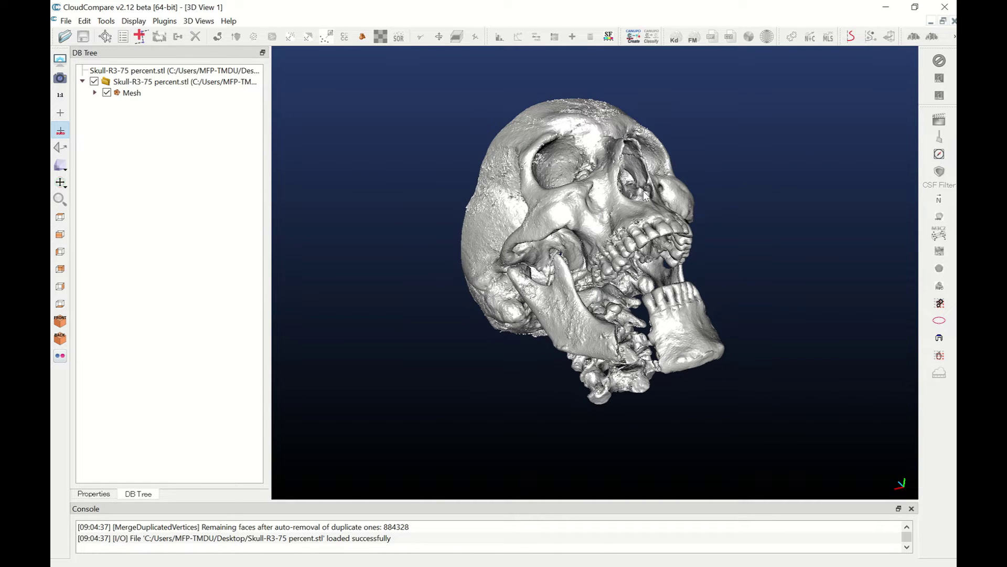
drag(707, 193, 625, 210)
drag(719, 210, 746, 301)
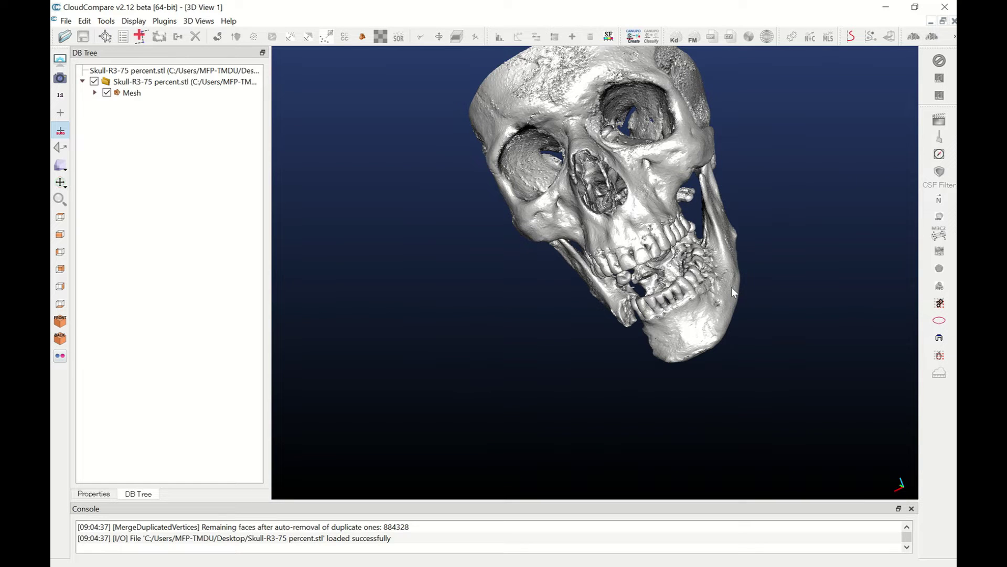
Pan the skull back toward the centre of the 3D view and zoom out and in on its face.
right_drag(718, 192, 644, 243)
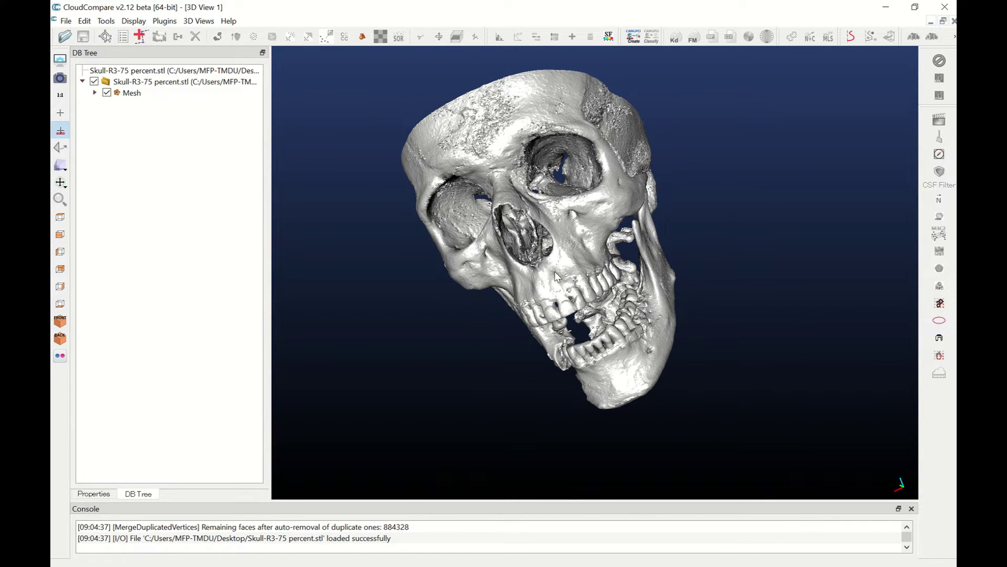
scroll(556, 274, down, 4)
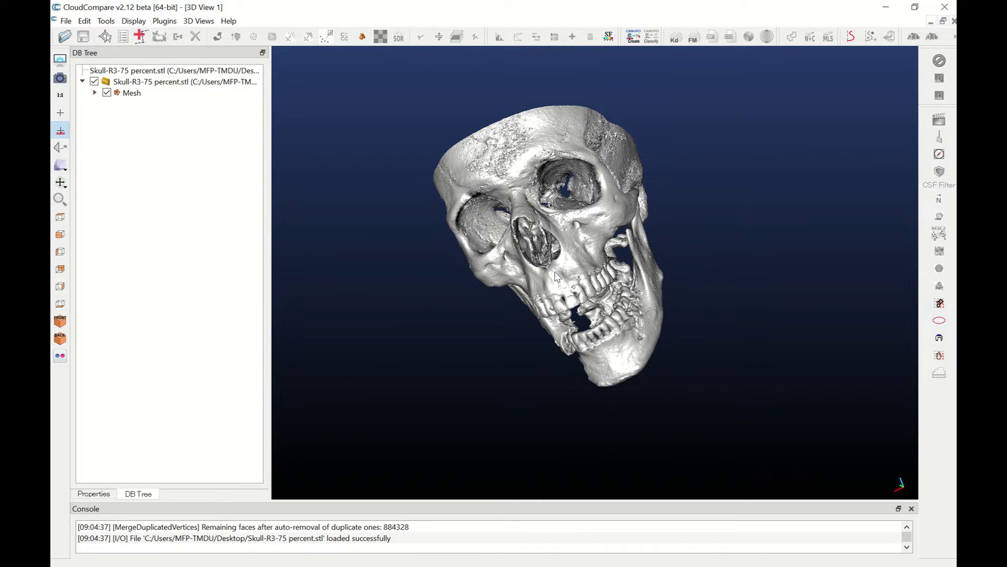
scroll(556, 275, down, 4)
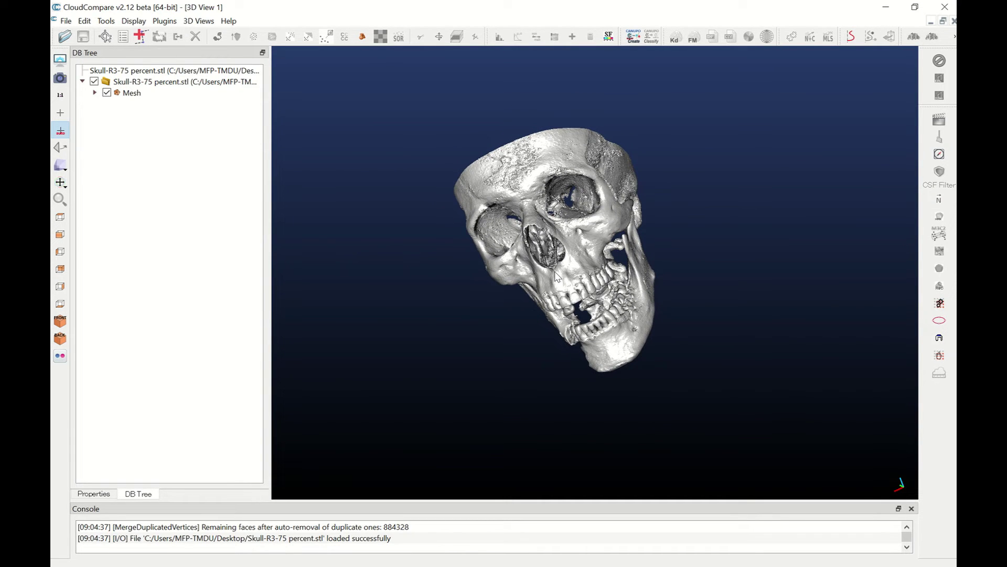
scroll(556, 275, up, 5)
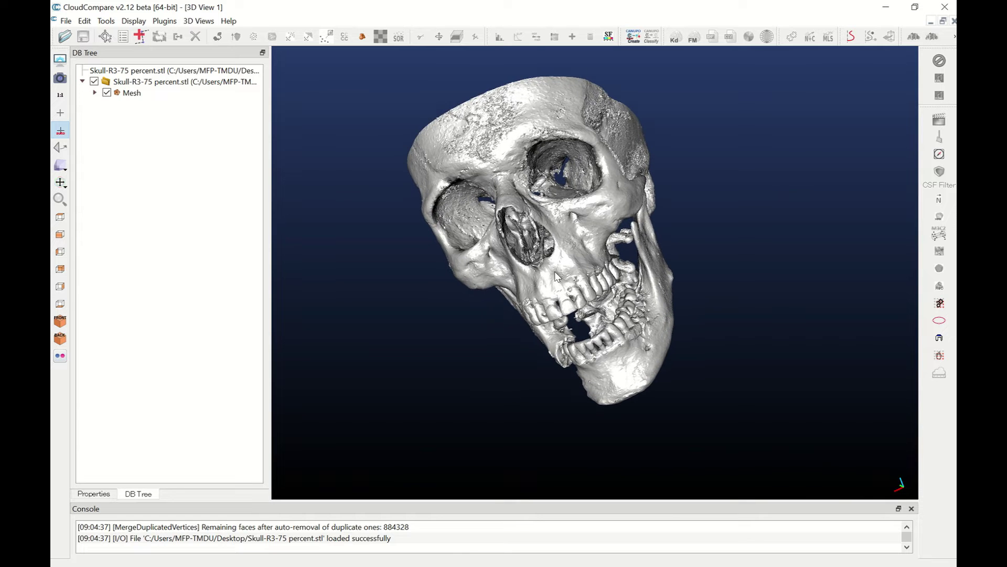
scroll(556, 274, up, 3)
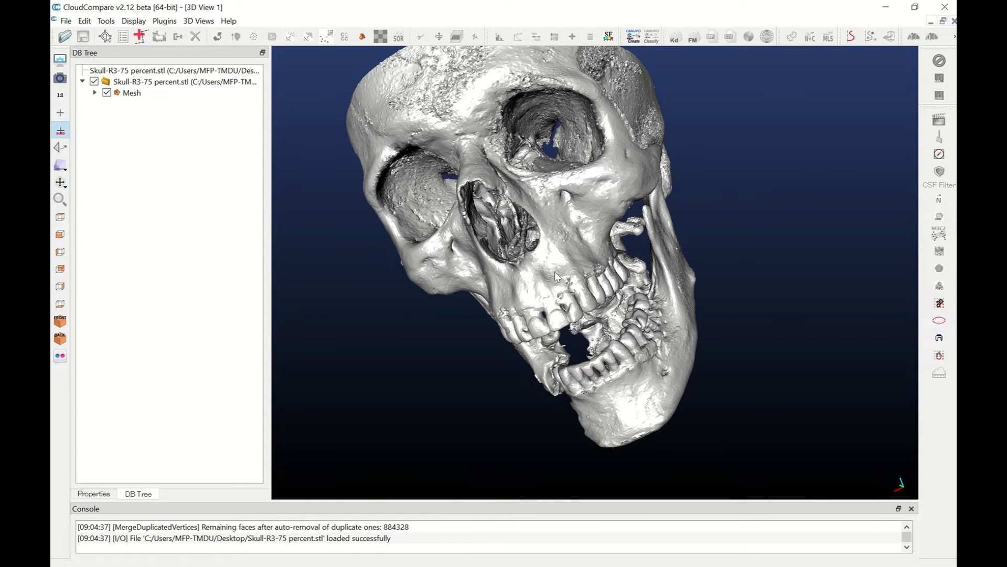
scroll(557, 277, down, 2)
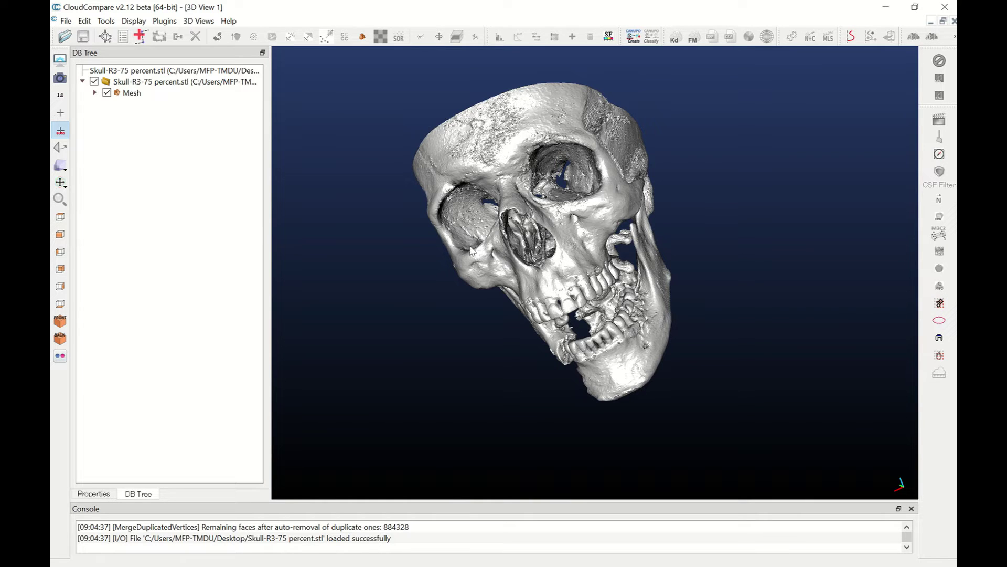
Orbit around the skull to examine it from the front and then in side profile, including the jaw and teeth.
drag(442, 235, 702, 242)
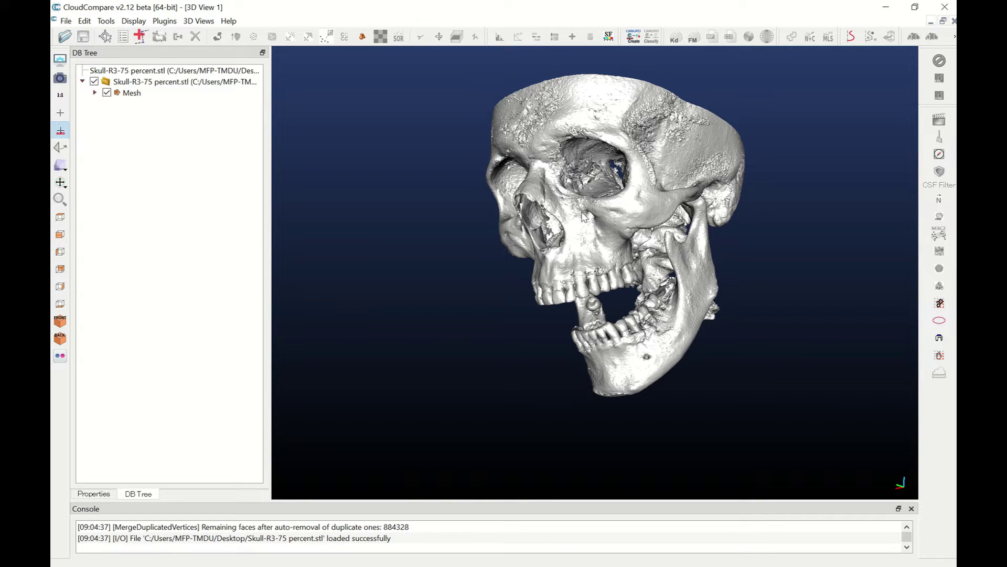
drag(669, 212, 740, 174)
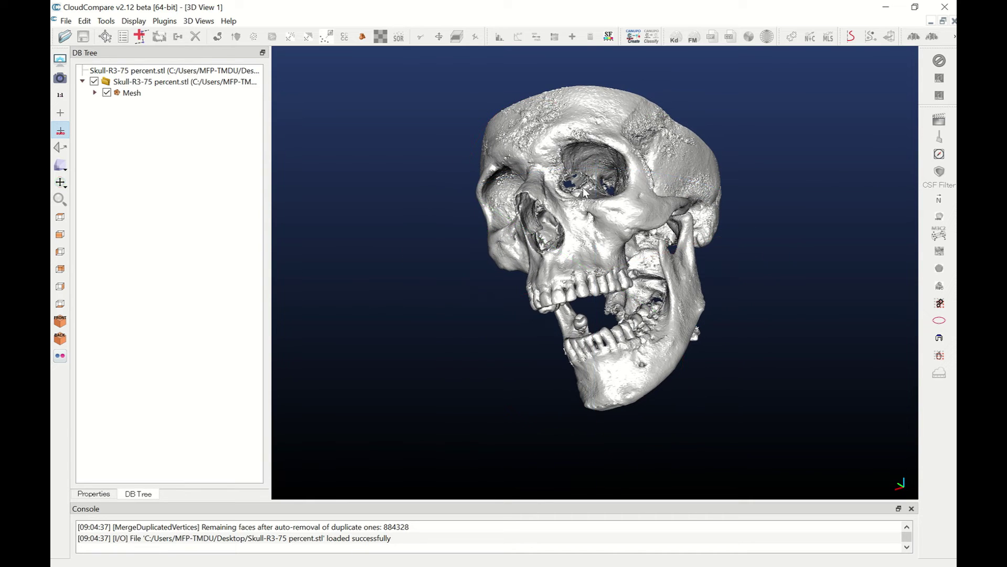
drag(514, 194, 663, 184)
drag(440, 174, 477, 171)
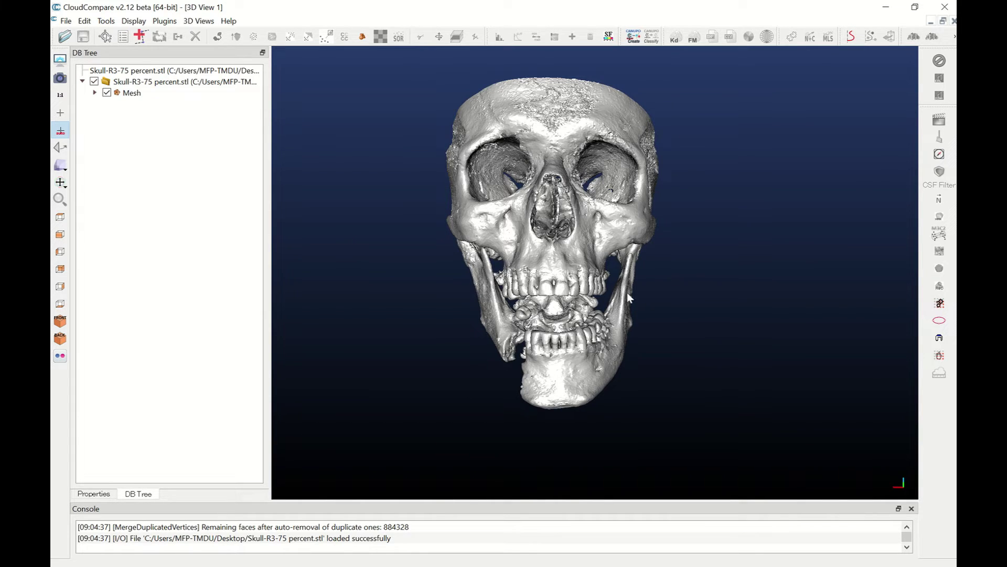
drag(605, 294, 472, 272)
mouse_move(691, 267)
mouse_down()
mouse_move(635, 269)
mouse_move(729, 282)
mouse_move(684, 282)
mouse_up()
drag(816, 285, 781, 295)
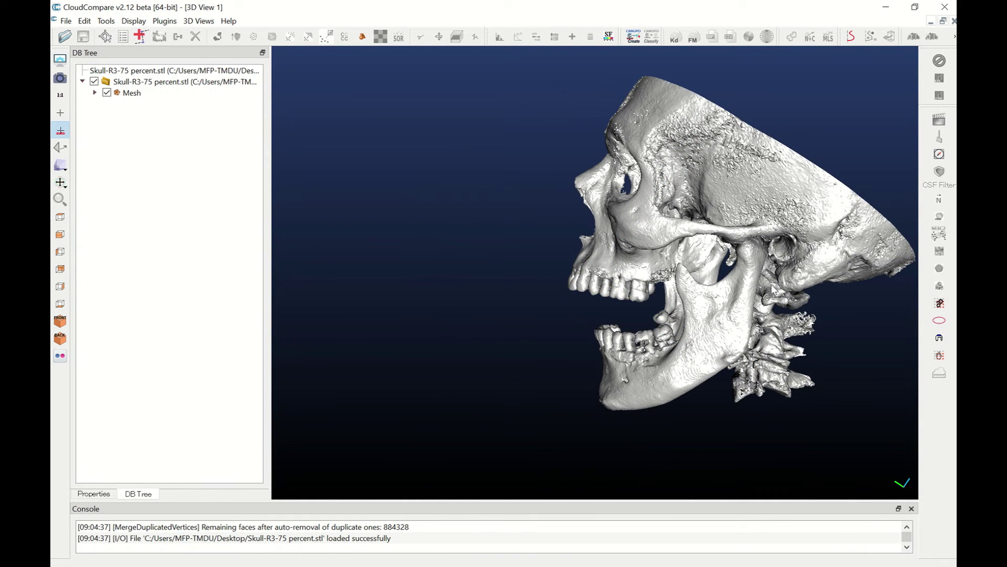
Move the skull in side profile completely out of the 3D view and save the empty view as a viewport.
scroll(774, 285, up, 3)
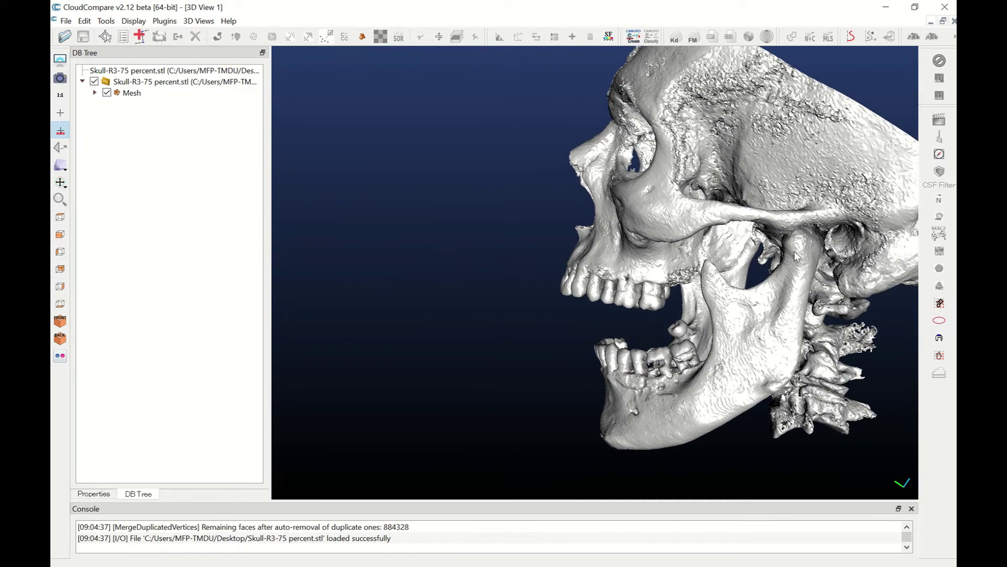
scroll(797, 256, up, 2)
scroll(795, 255, down, 5)
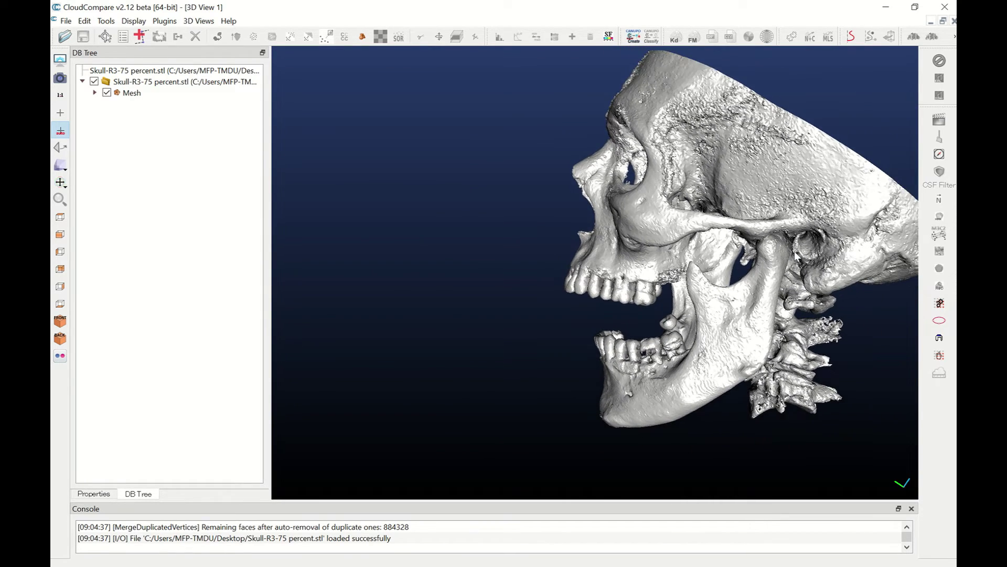
scroll(796, 256, down, 1)
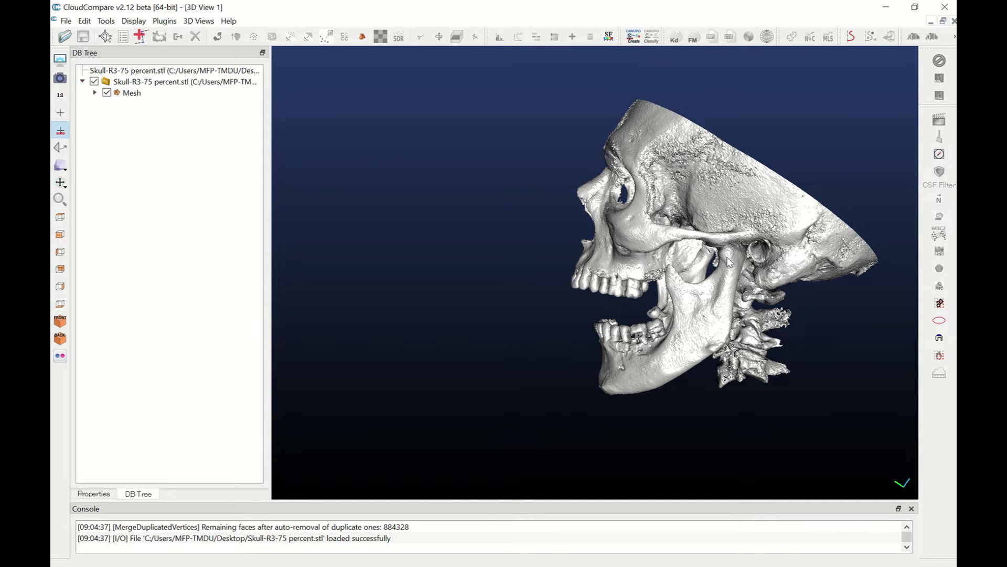
right_drag(729, 262, 501, 258)
right_drag(667, 279, 462, 263)
drag(372, 286, 425, 274)
right_drag(462, 289, 369, 282)
right_drag(507, 286, 455, 288)
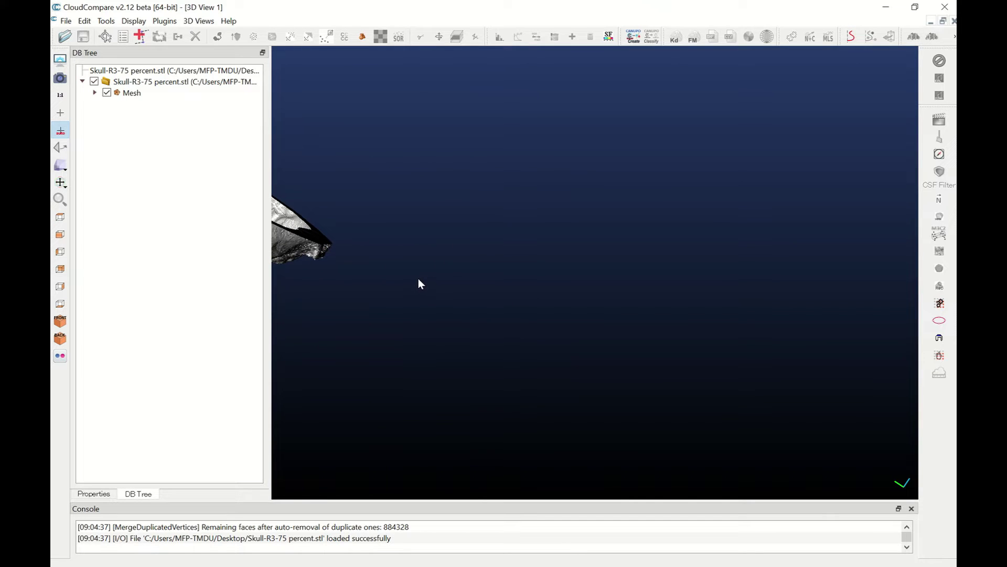
drag(416, 281, 434, 262)
right_drag(461, 280, 378, 271)
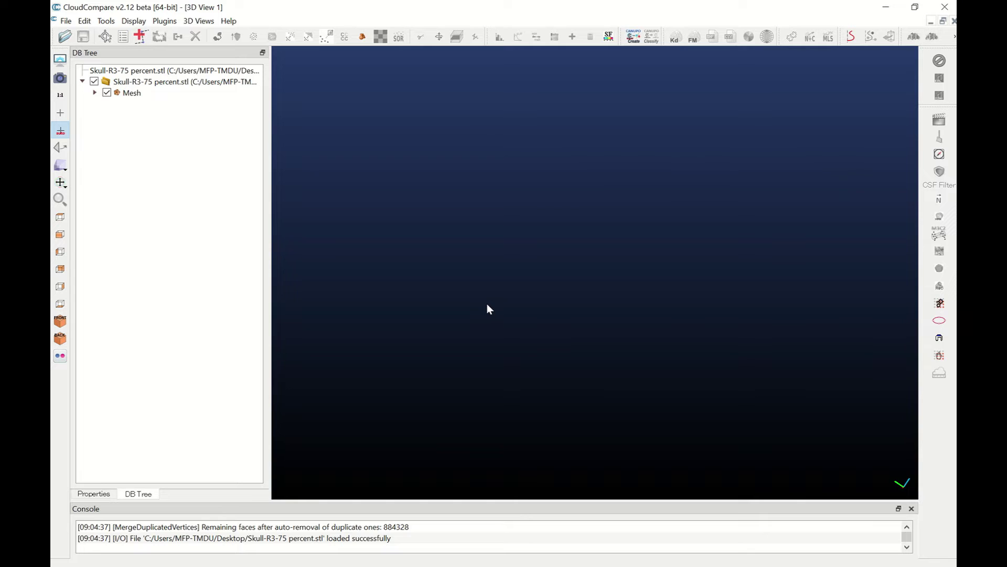
key(ctrl+v)
Bring the skull back to the centre in side profile, facing left, and save the view as a viewport.
right_drag(311, 256, 580, 298)
right_drag(456, 285, 697, 302)
drag(594, 300, 563, 325)
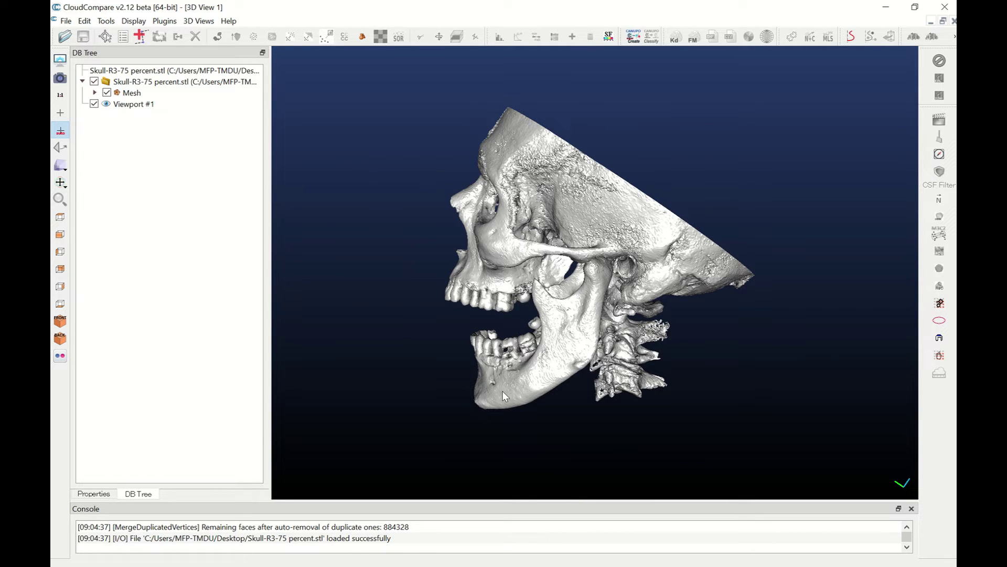
key(ctrl+v)
Rotate the skull to an oblique rear view showing the open cranium with the jaw at left, centre it, and save a viewport.
drag(666, 291, 601, 336)
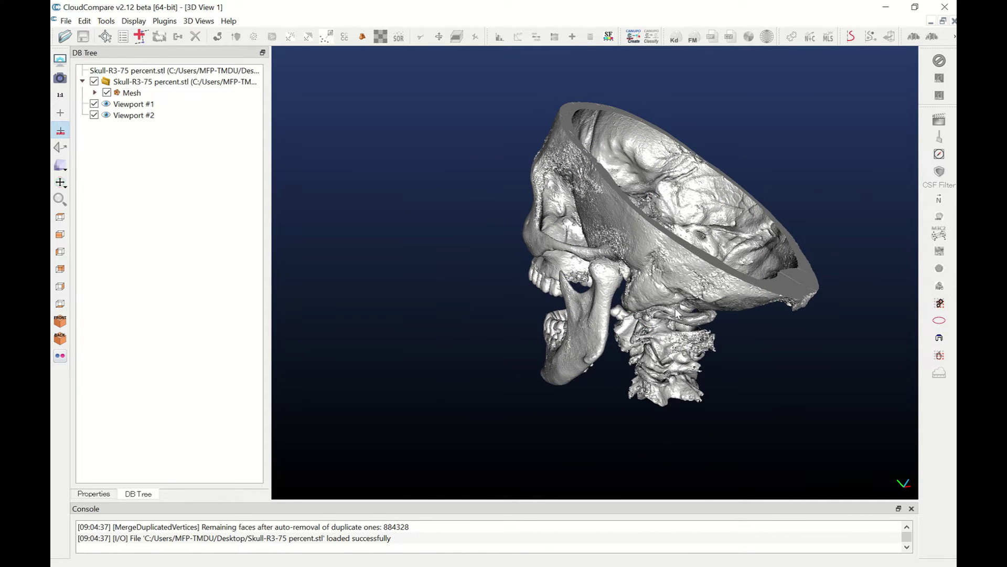
right_drag(678, 305, 644, 305)
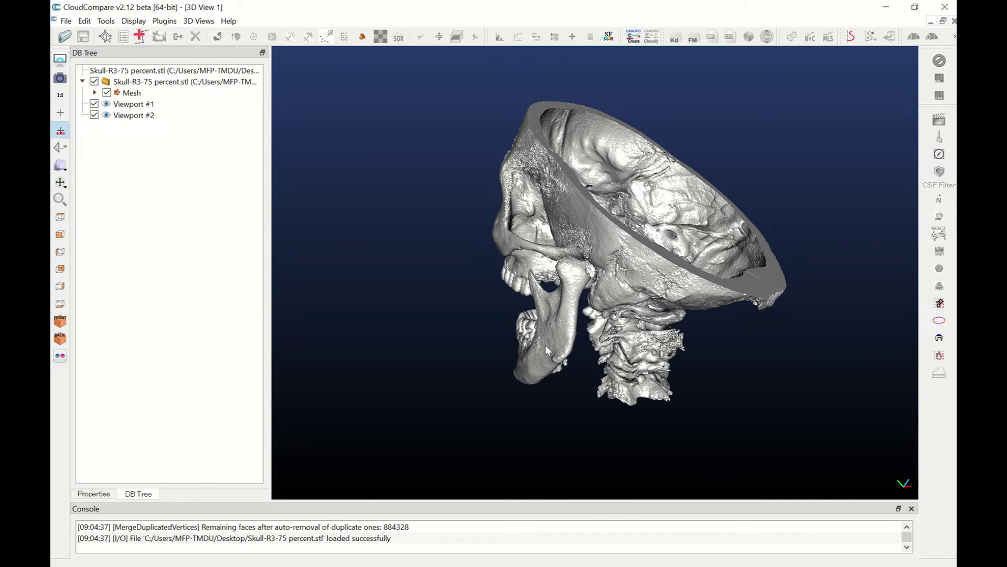
key(ctrl+v)
Turn the skull to a straight, centred view from behind and above into the open cranium, and save it as a viewport.
drag(714, 316, 598, 317)
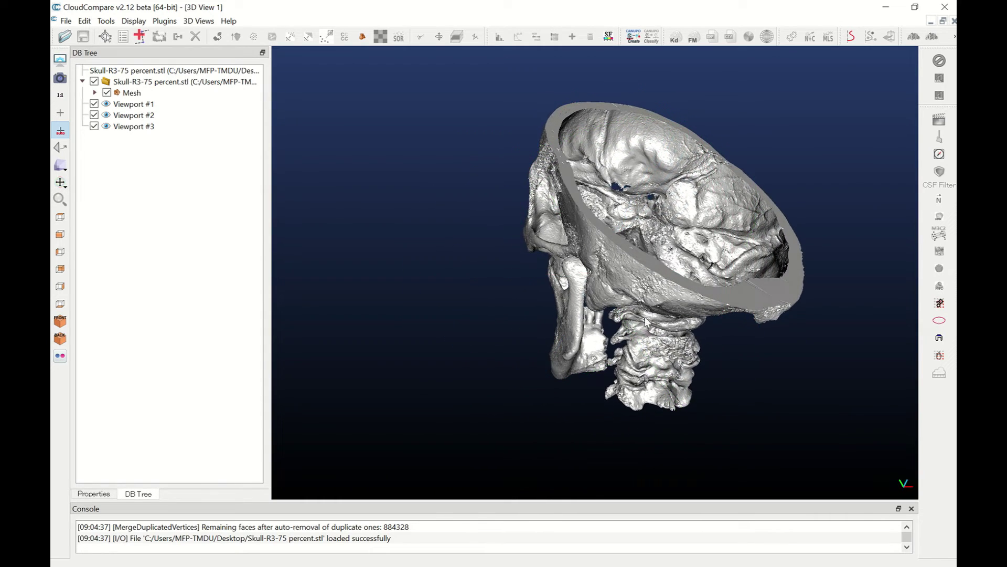
drag(717, 321, 604, 318)
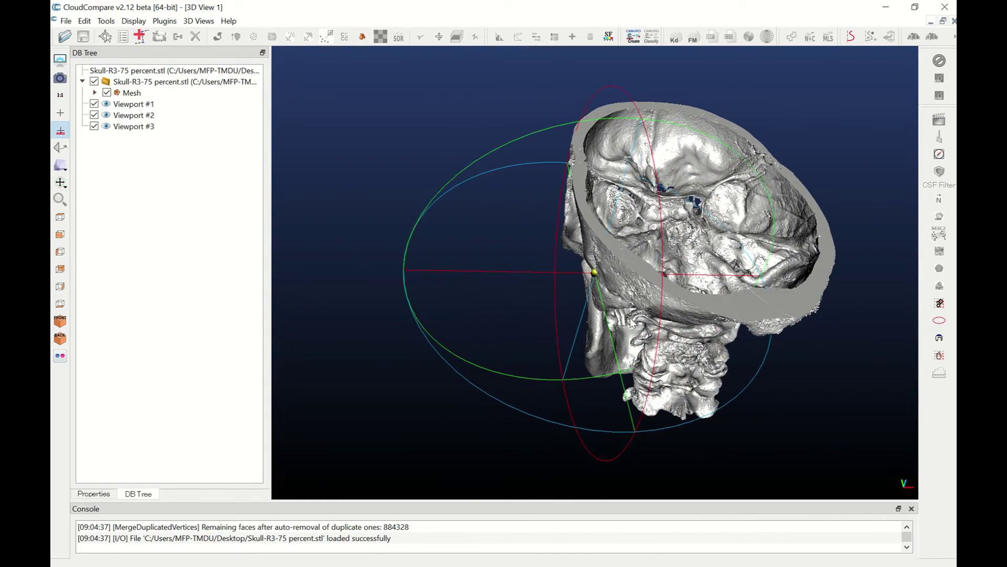
drag(715, 320, 632, 324)
right_drag(751, 306, 656, 297)
drag(581, 285, 620, 207)
drag(681, 208, 692, 216)
right_drag(681, 185, 653, 208)
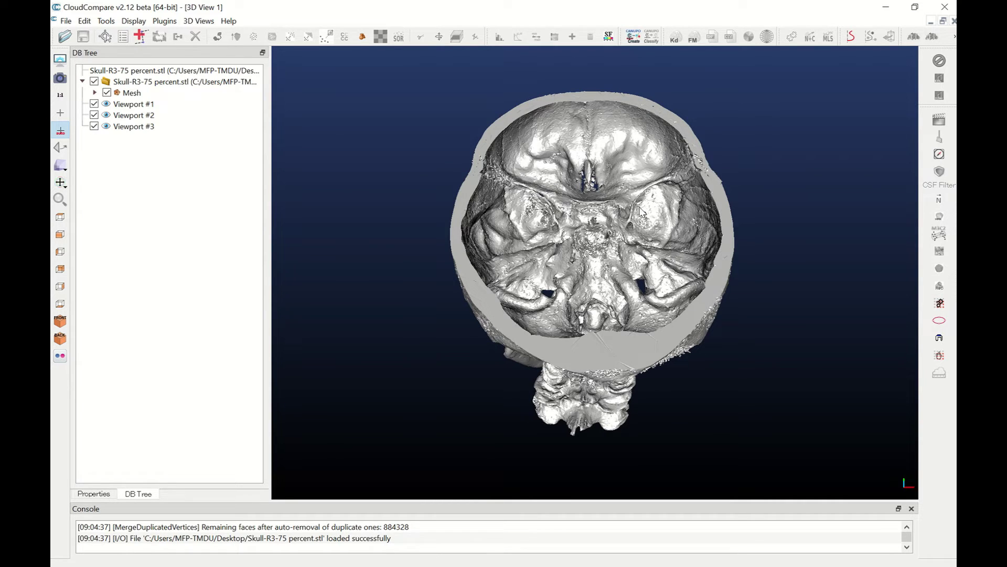
drag(575, 225, 573, 229)
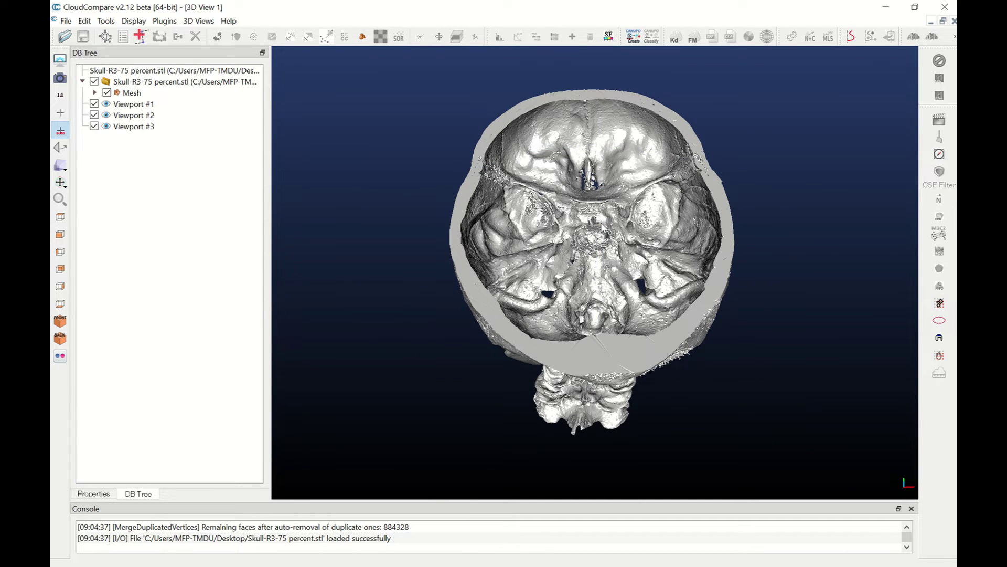
key(ctrl+v)
Rotate the skull to an oblique rear view with the face pointing right and save it as a viewport.
right_drag(668, 259, 655, 259)
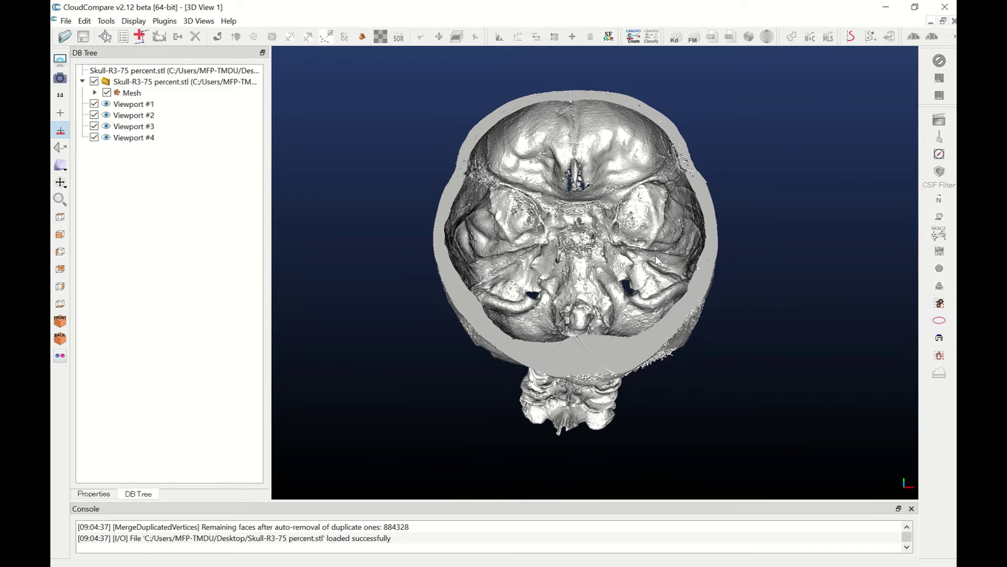
drag(674, 283, 633, 275)
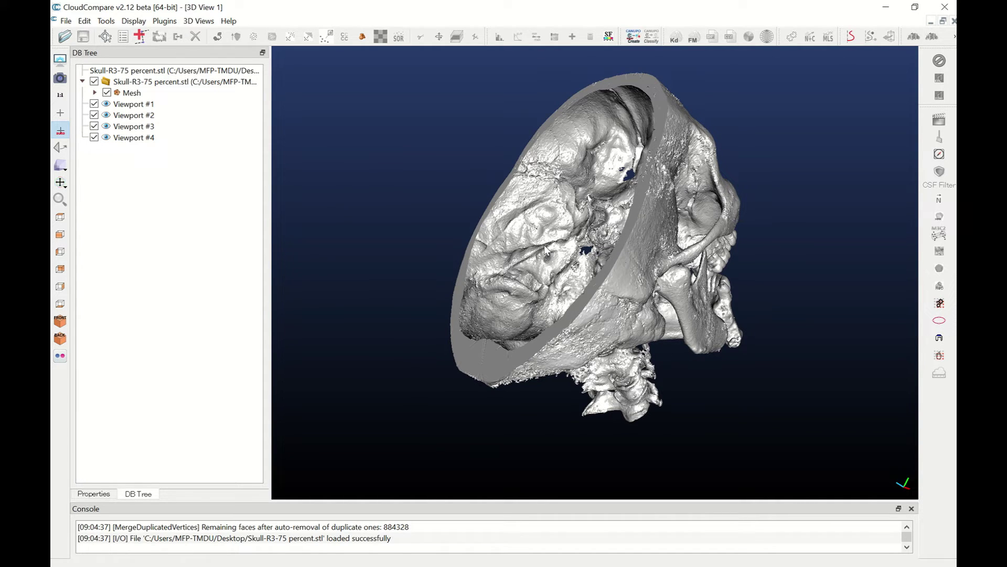
drag(649, 282, 635, 285)
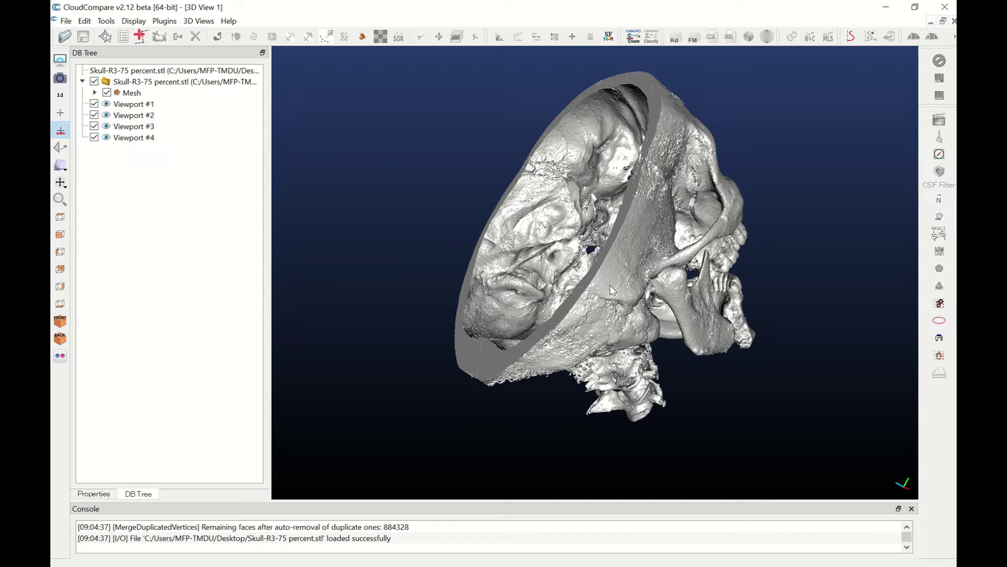
key(ctrl+v)
Turn the skull to its opposite side profile, facing right, centre it, and save the view as a viewport.
mouse_move(748, 306)
mouse_down()
mouse_move(629, 306)
mouse_move(738, 312)
mouse_up()
right_drag(742, 310, 660, 306)
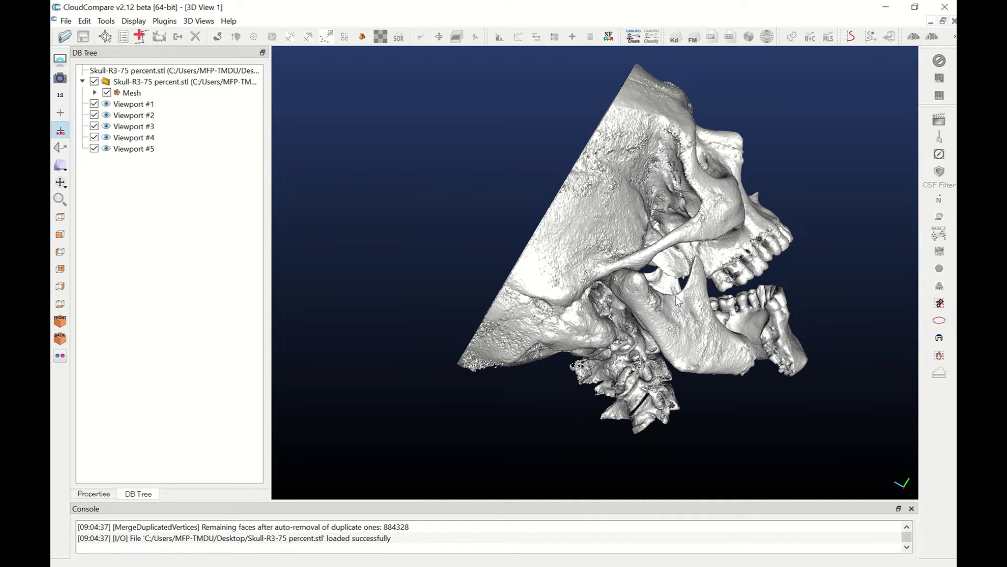
drag(679, 295, 804, 352)
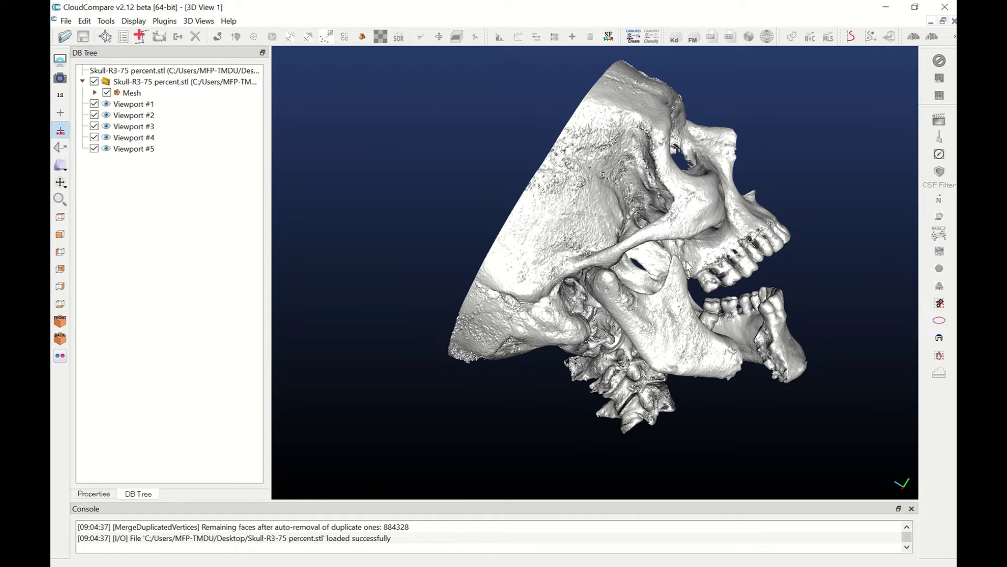
drag(677, 244, 657, 266)
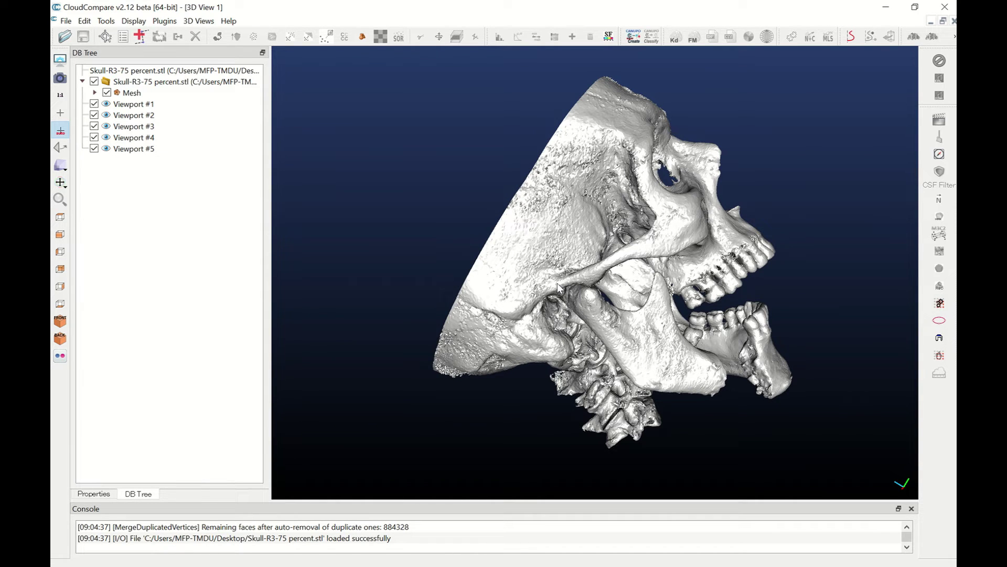
key(ctrl+v)
Rotate the skull to a three-quarter front view, zoom out slightly, and save it as a viewport.
right_drag(711, 274, 685, 272)
drag(691, 280, 567, 275)
drag(679, 286, 666, 269)
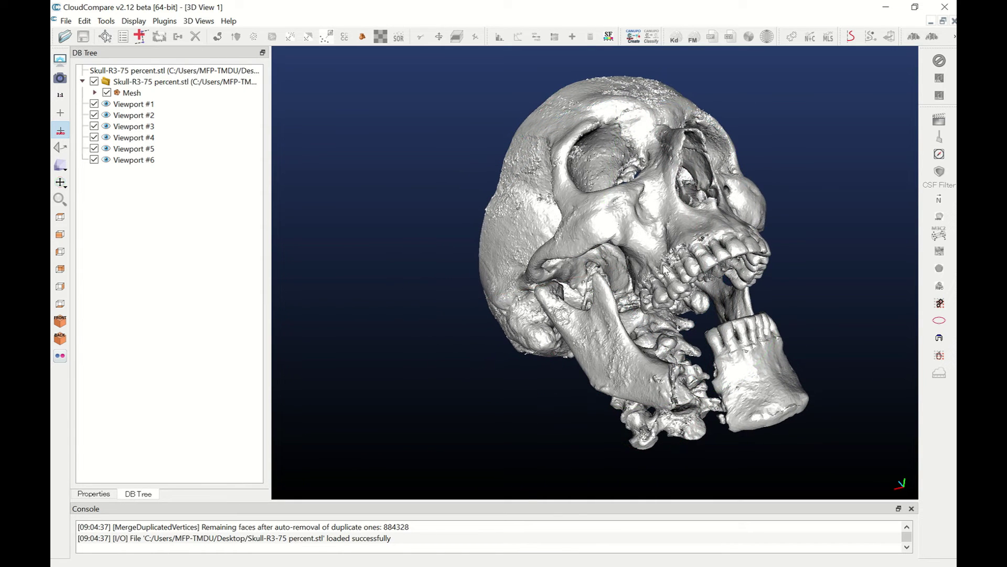
scroll(668, 268, down, 3)
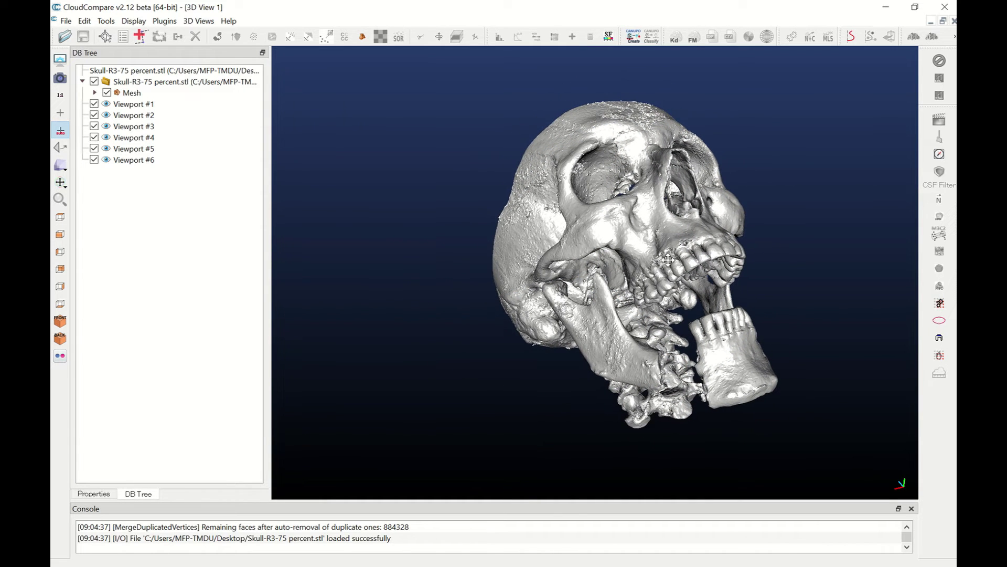
right_drag(667, 263, 668, 262)
drag(668, 271, 598, 265)
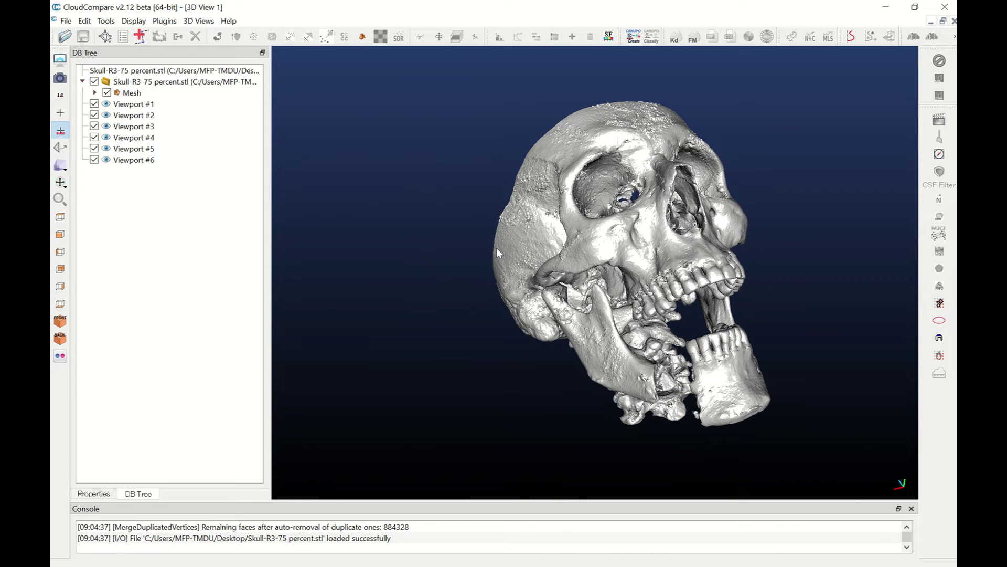
key(ctrl+v)
Turn the skull to face straight forward, fit it fully inside the 3D view, and save the frontal view as a viewport.
drag(716, 278, 666, 328)
drag(700, 373, 575, 168)
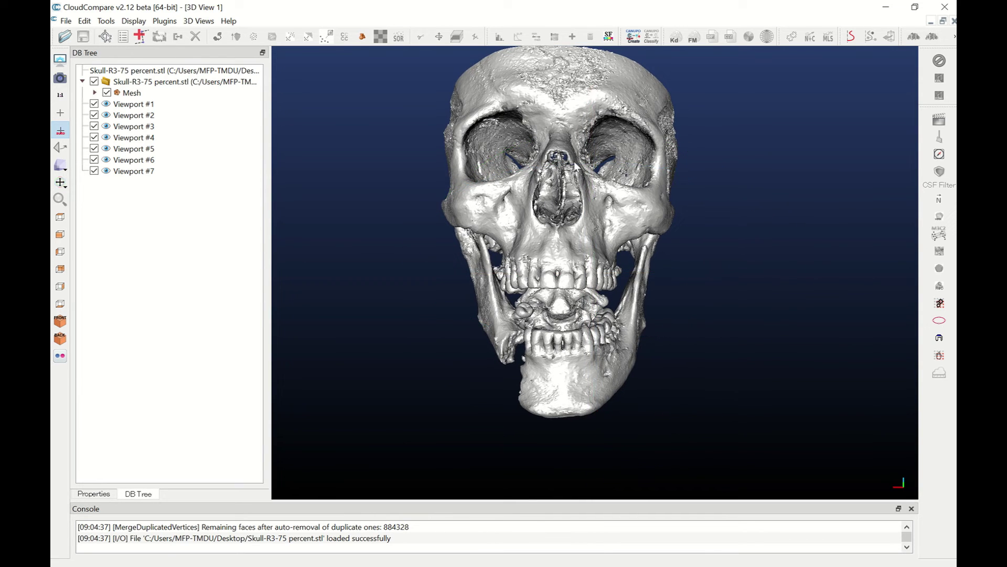
right_drag(575, 168, 578, 198)
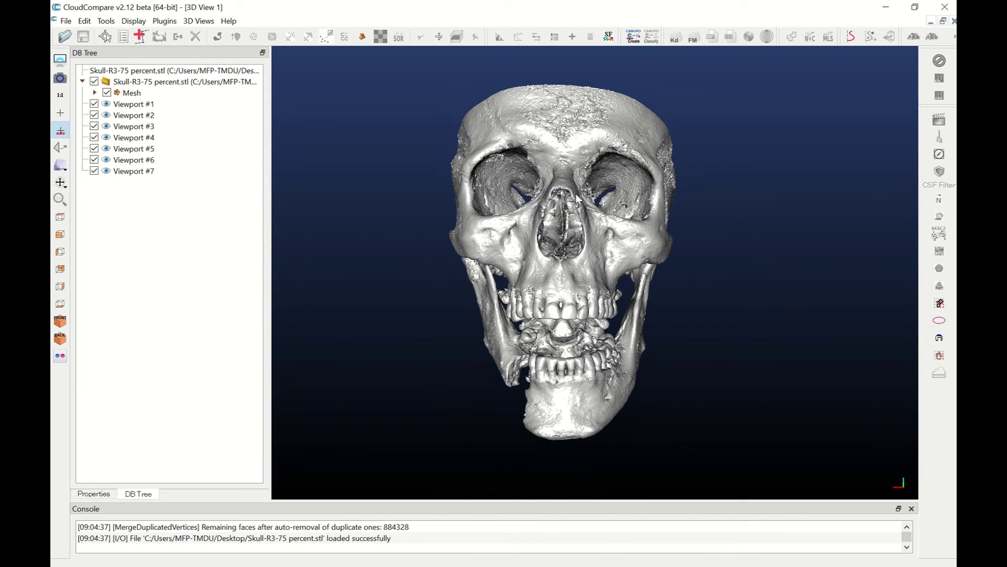
scroll(577, 198, down, 1)
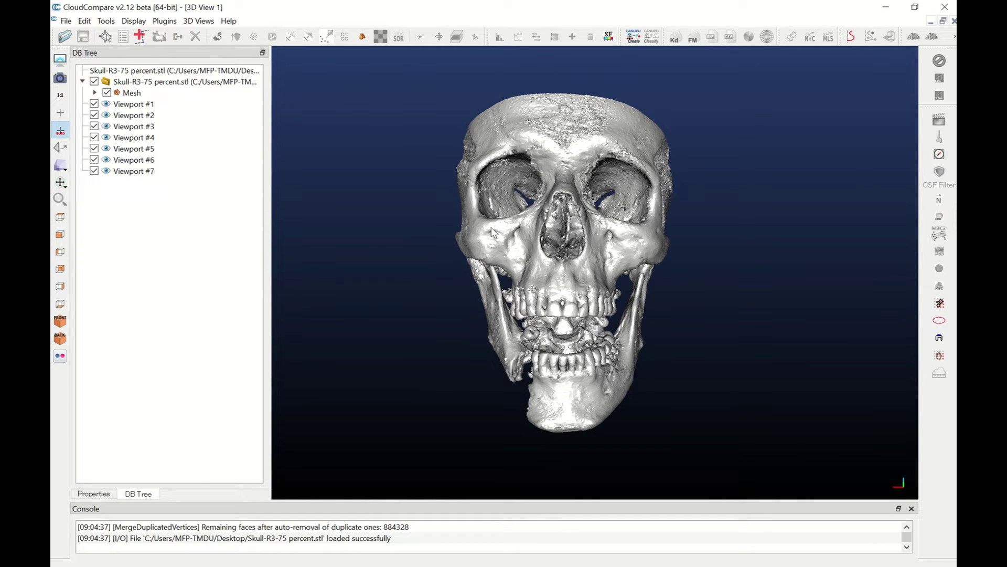
key(ctrl+v)
Rotate the skull from the front back to its left-facing side profile, recentre it, and save another viewport.
drag(645, 271, 732, 298)
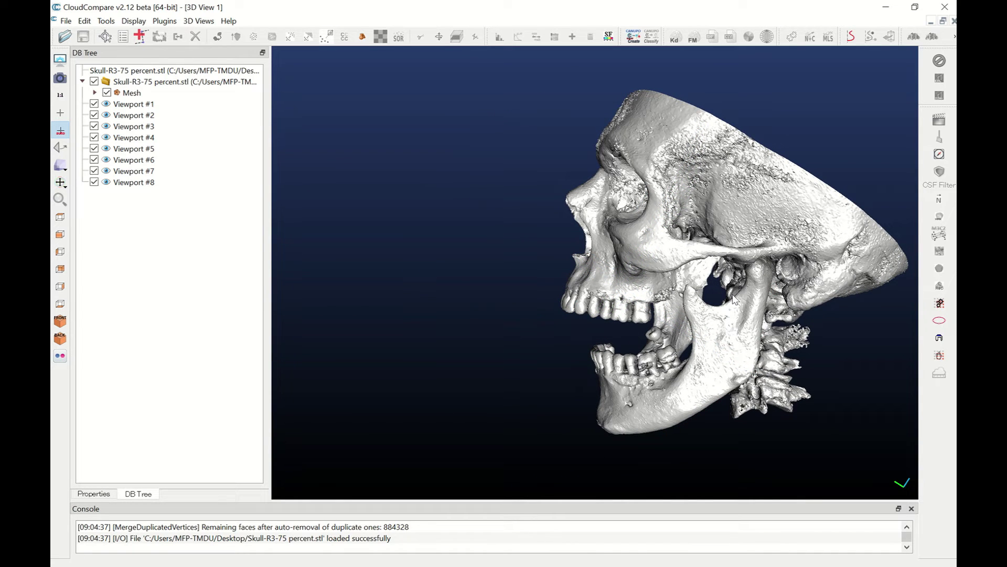
drag(734, 299, 647, 299)
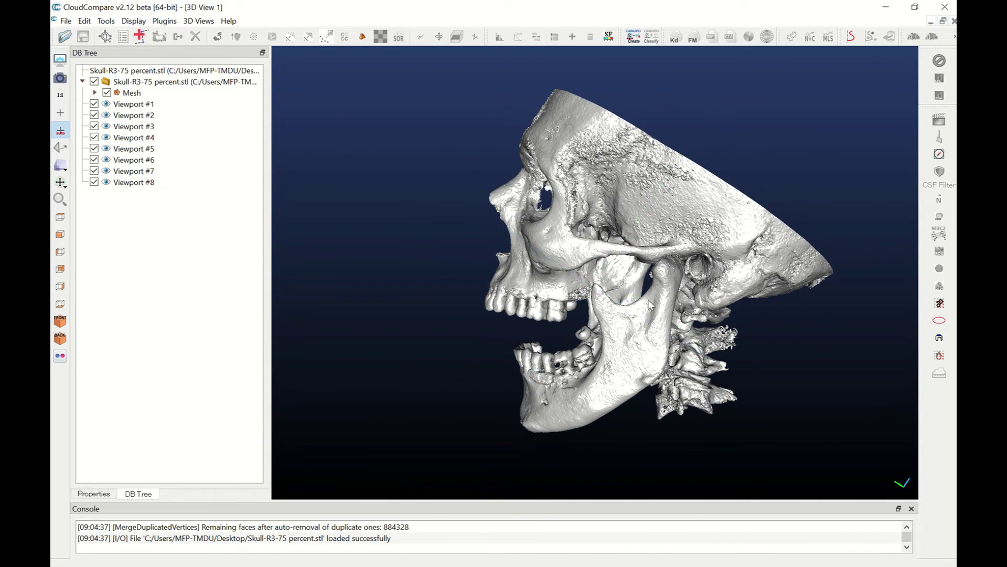
right_drag(664, 301, 616, 300)
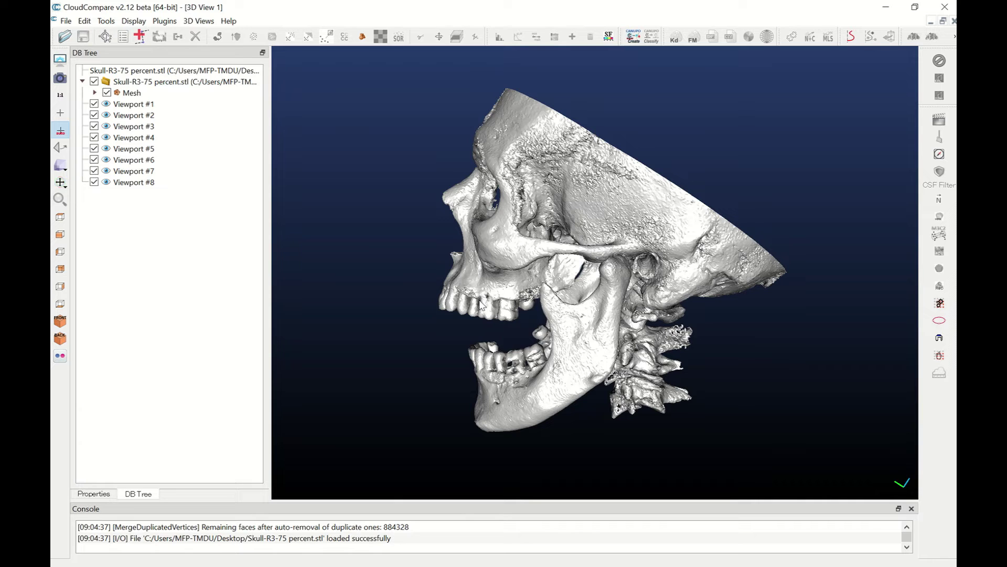
key(ctrl+v)
Pan the skull off the left edge of the 3D view and save the empty scene as the closing viewport.
right_drag(694, 282, 427, 274)
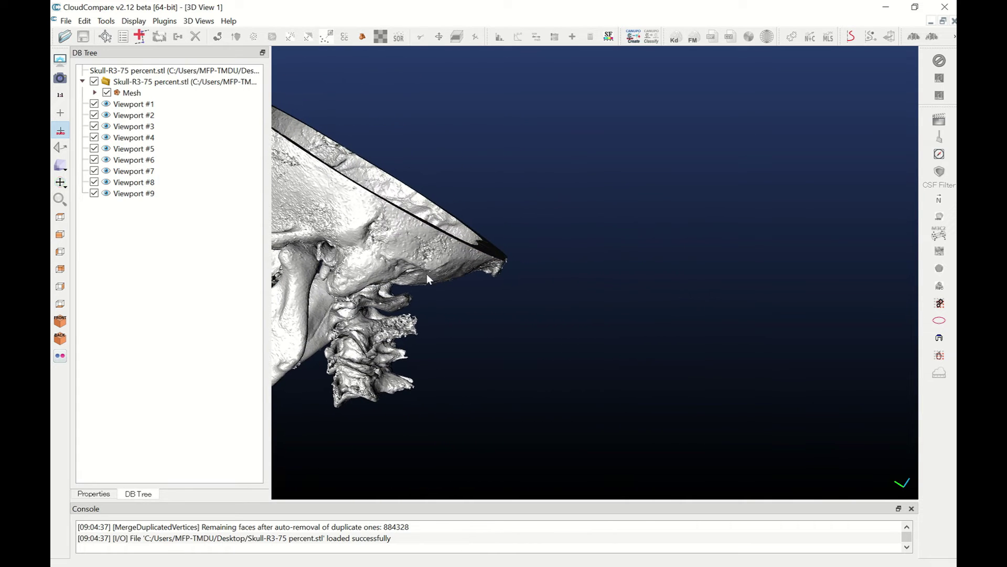
drag(427, 275, 431, 279)
right_drag(568, 297, 441, 287)
drag(393, 285, 413, 272)
right_drag(446, 287, 359, 276)
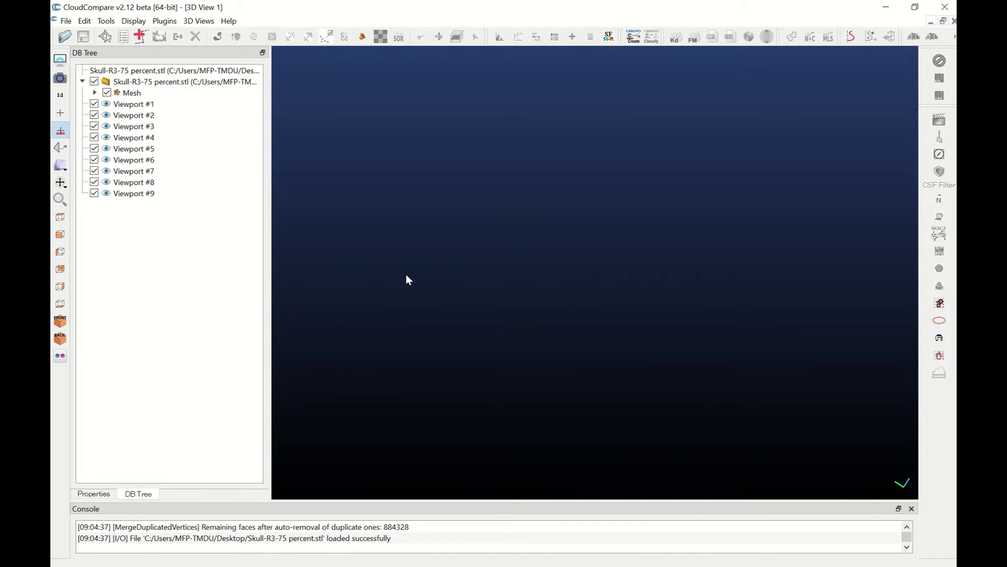
key(ctrl+v)
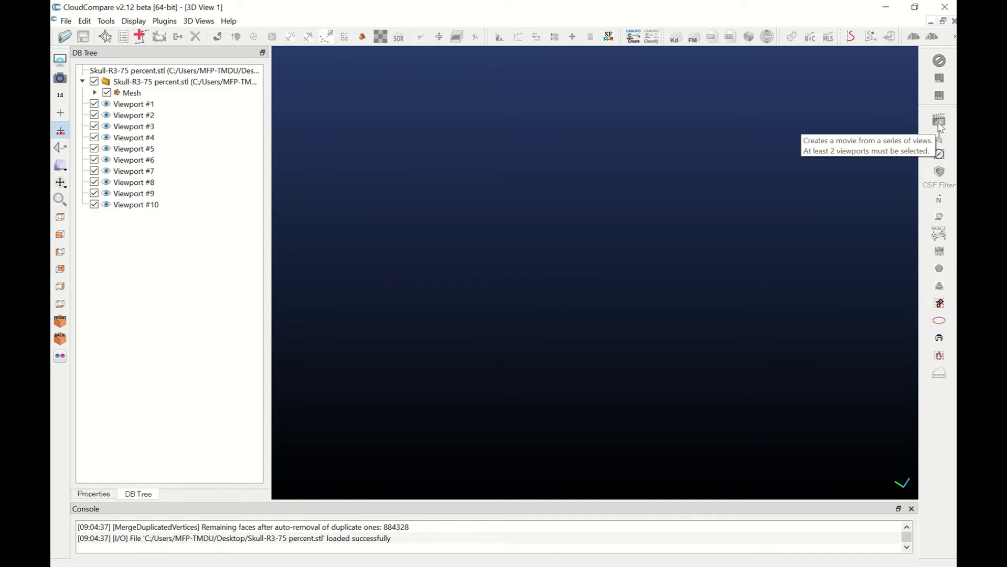
Select Viewport #1 through Viewport #10 and open the Animation tool for creating a movie from them.
click(176, 107)
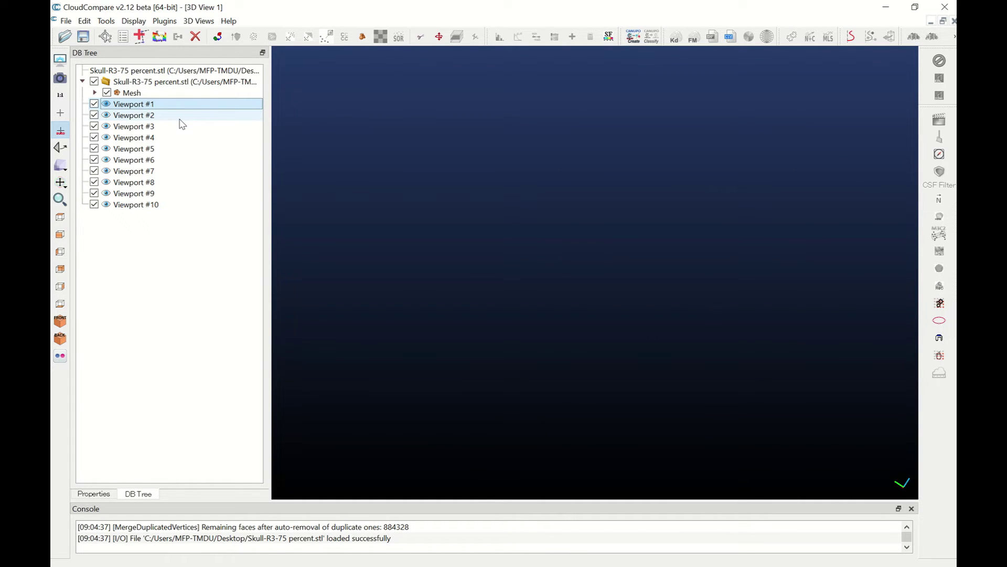
shift+click(173, 206)
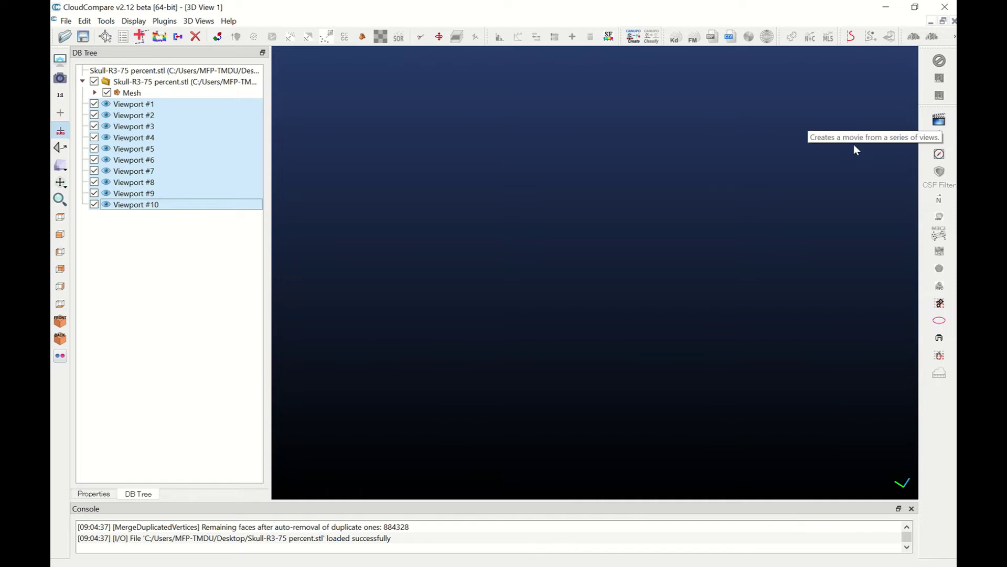
click(940, 121)
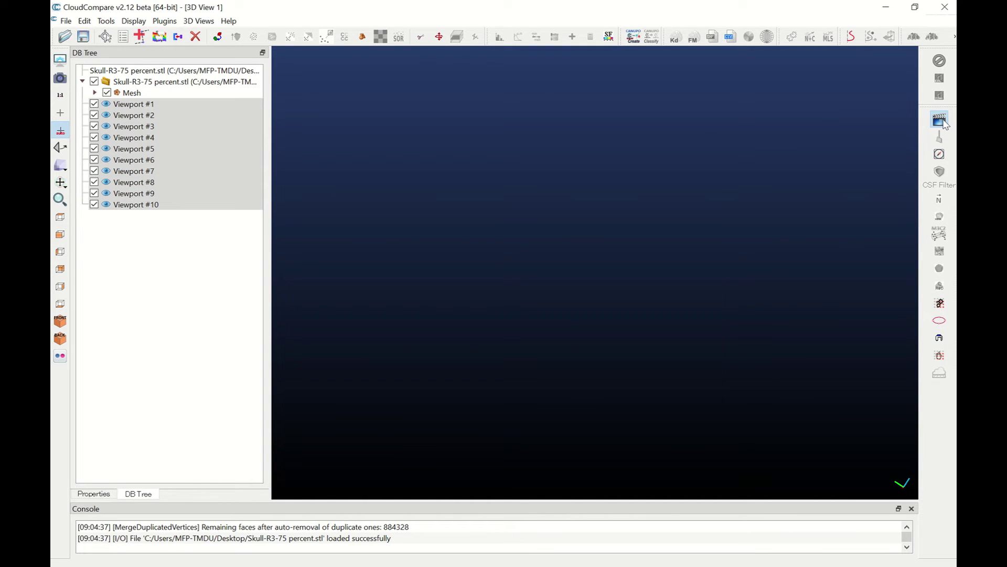
Reposition the Animation dialog and set the movie's total duration to 25 seconds.
drag(522, 148, 622, 108)
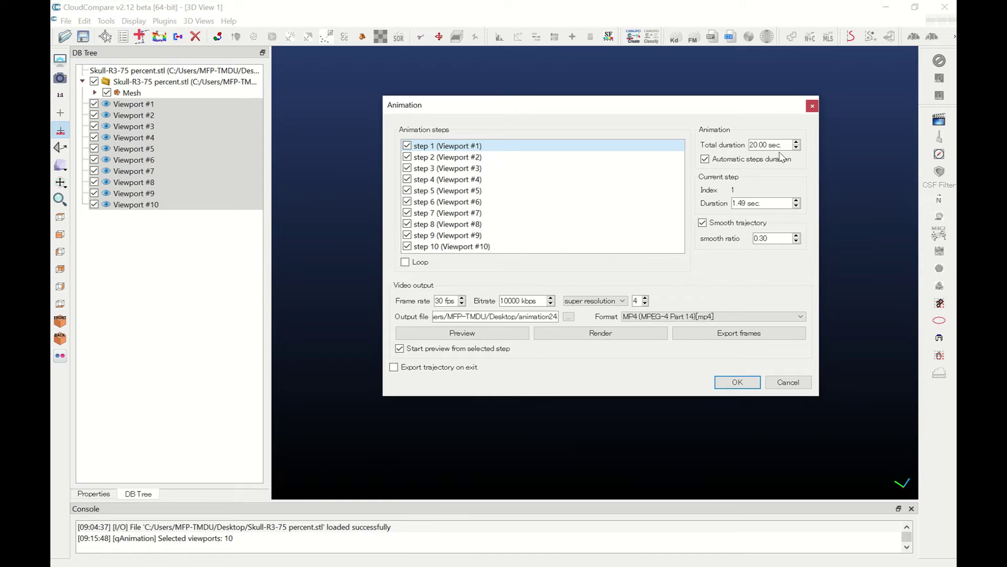
click(797, 142)
click(796, 142)
click(797, 142)
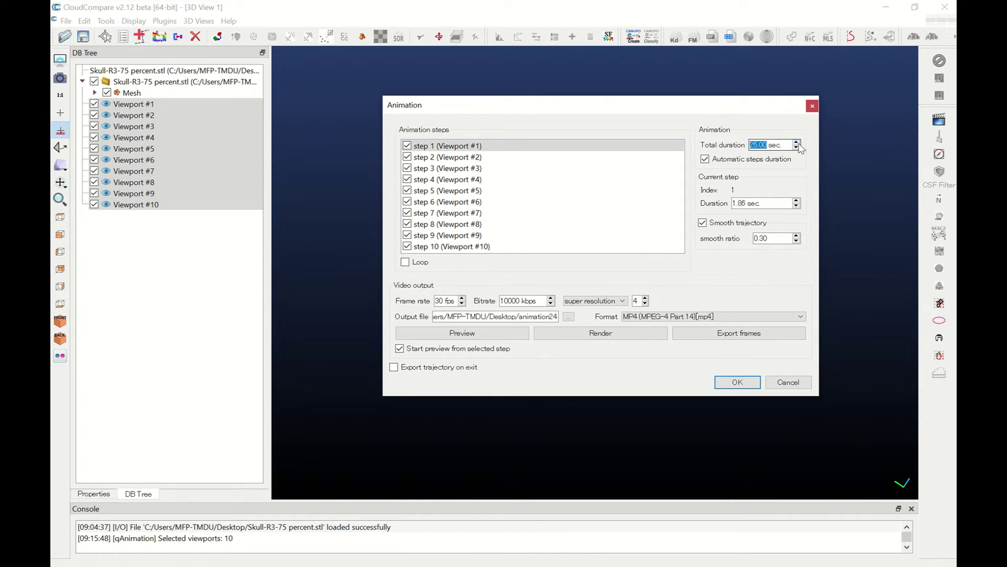
Set the animation's total duration to 20 seconds.
click(797, 147)
click(797, 147)
click(797, 147)
click(797, 148)
click(797, 148)
click(797, 148)
click(797, 147)
click(796, 143)
click(796, 142)
click(796, 143)
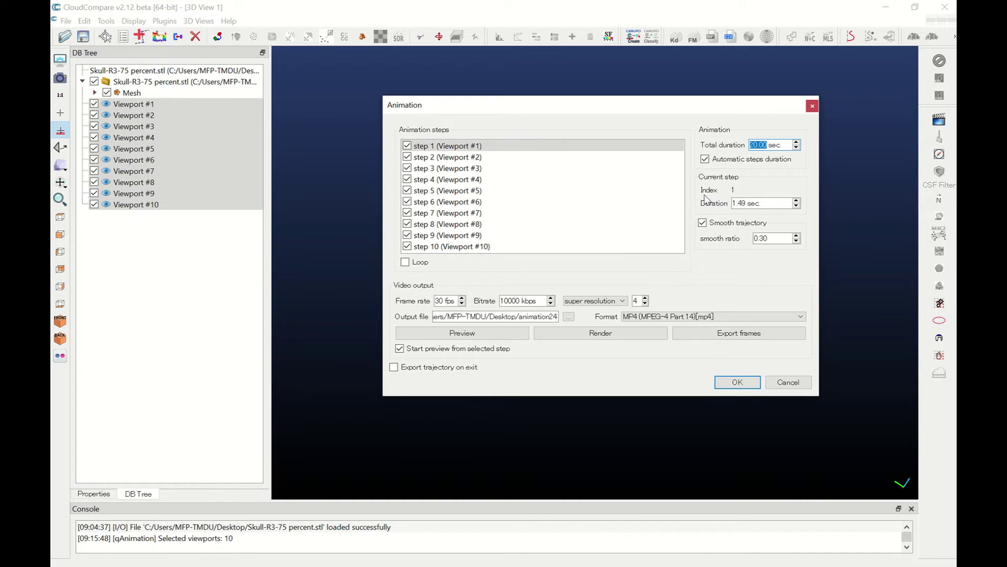
Inspect the views stored for animation steps 2 and 3, moving the Animation dialog aside to see the skull.
click(475, 157)
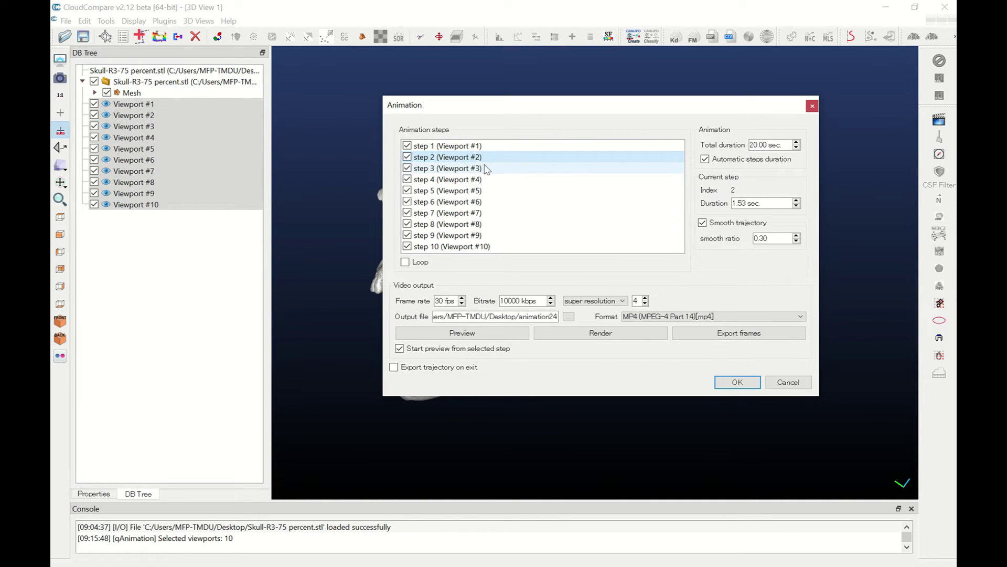
drag(490, 112, 564, 124)
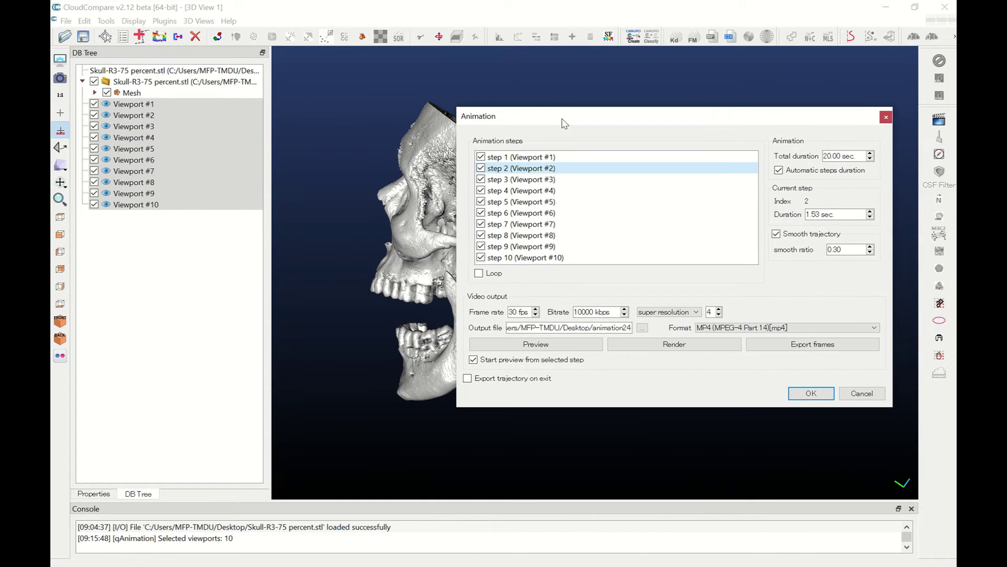
click(520, 157)
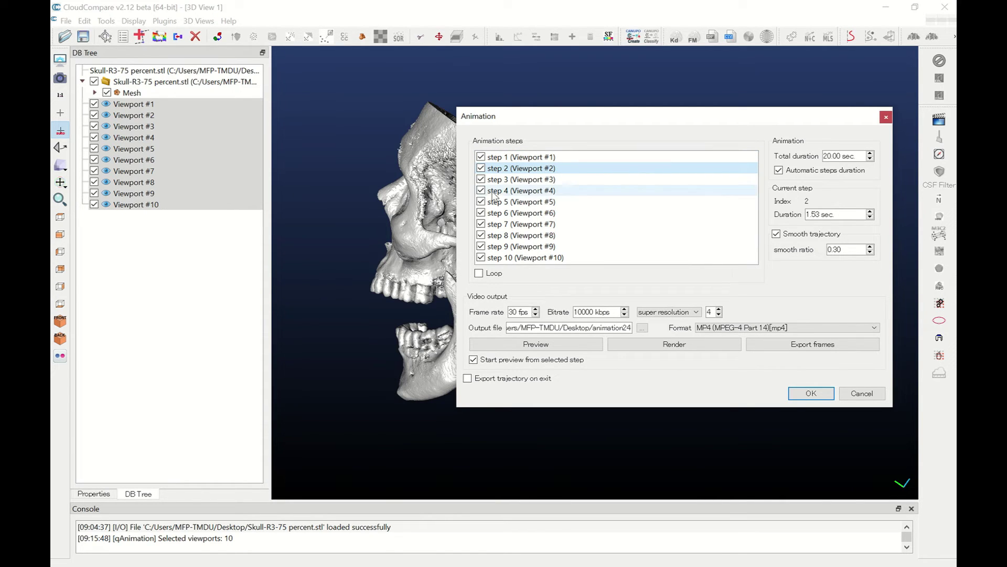
click(531, 184)
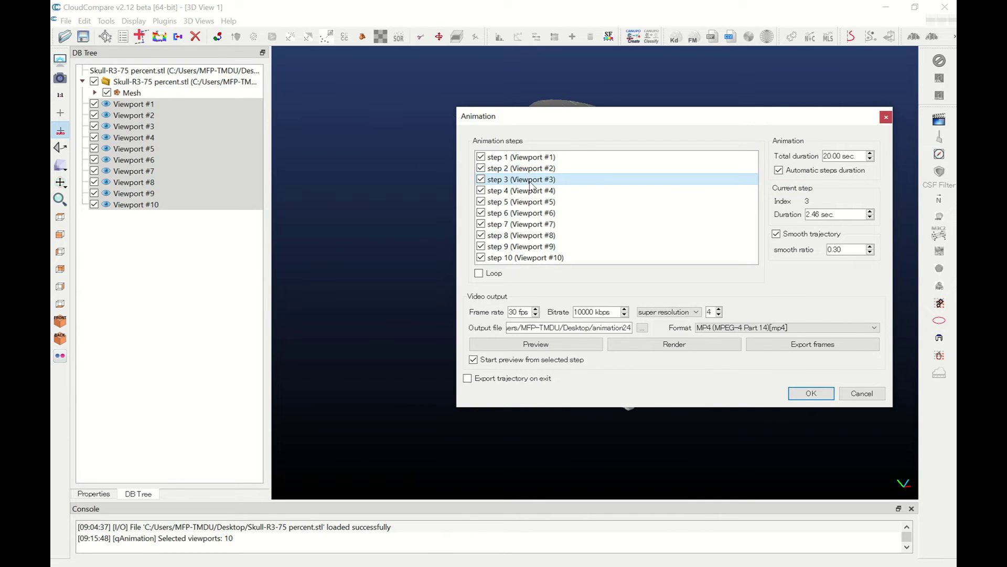
drag(620, 124, 550, 140)
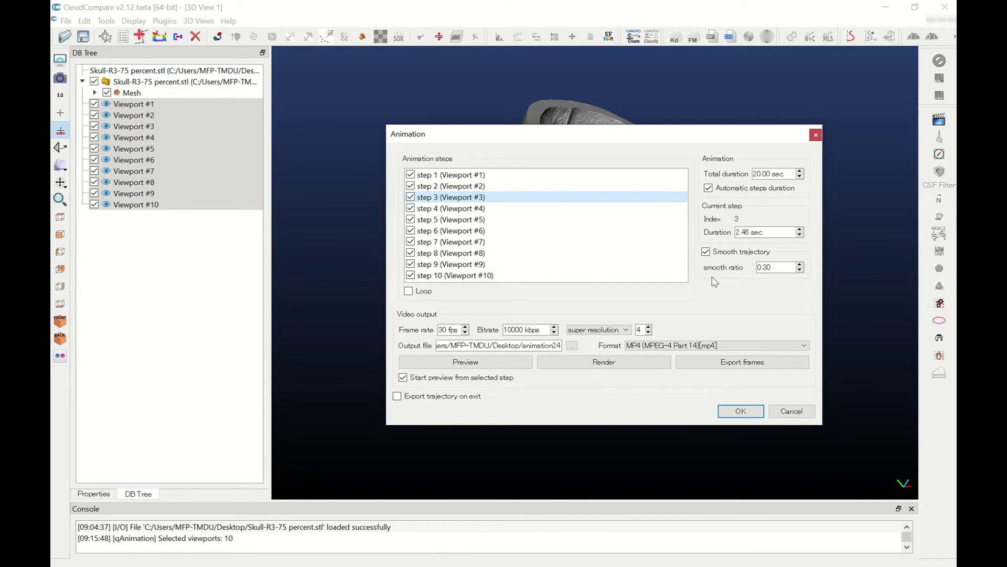
Set the smooth ratio of the animation trajectory to 0.40 and reposition the Animation dialog.
click(800, 266)
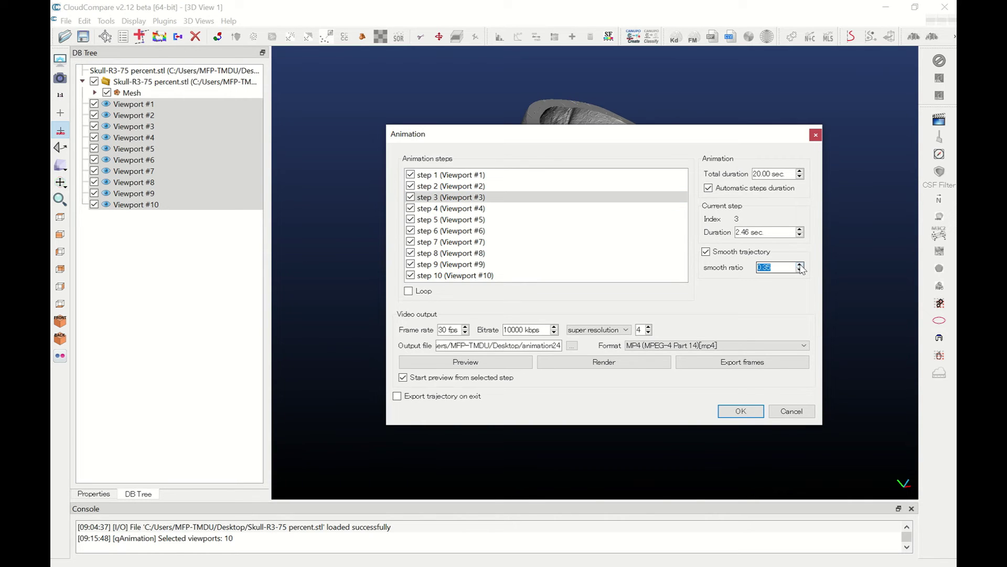
click(800, 265)
drag(586, 137, 576, 110)
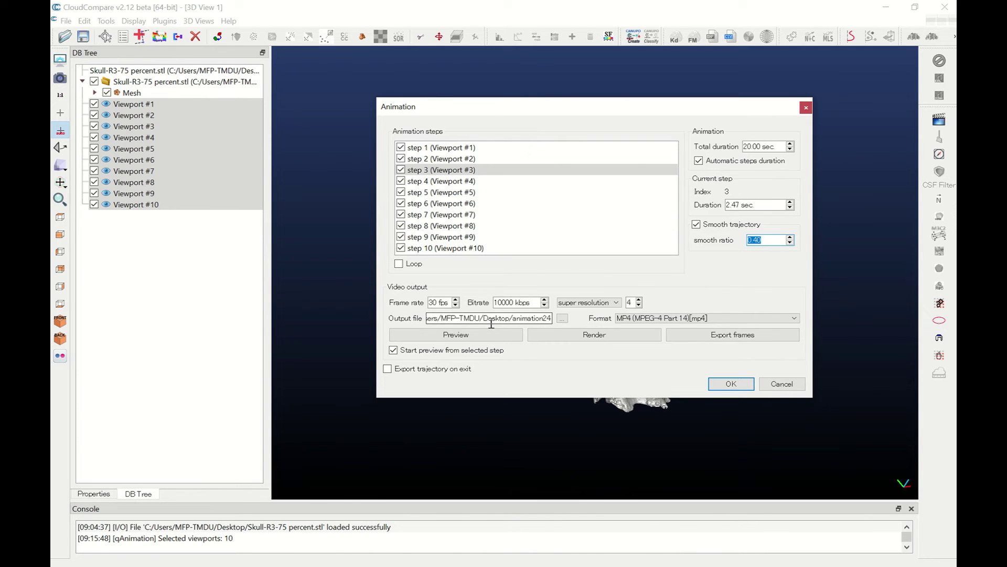
Name the output video animation25 on the Desktop, with MP4 (MPEG-4 Part 14) as its format.
click(548, 320)
drag(548, 320, 552, 320)
text(5)
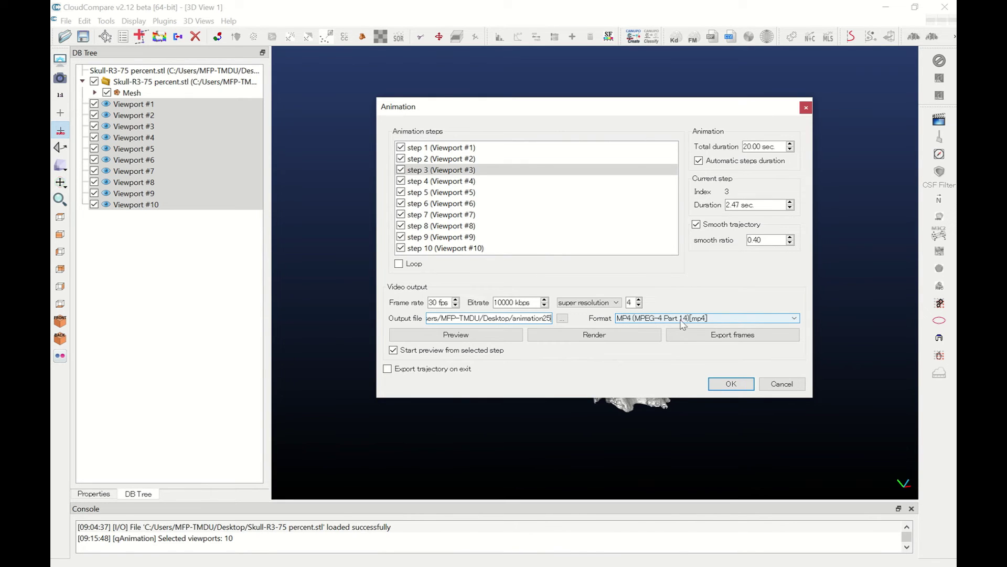
click(793, 320)
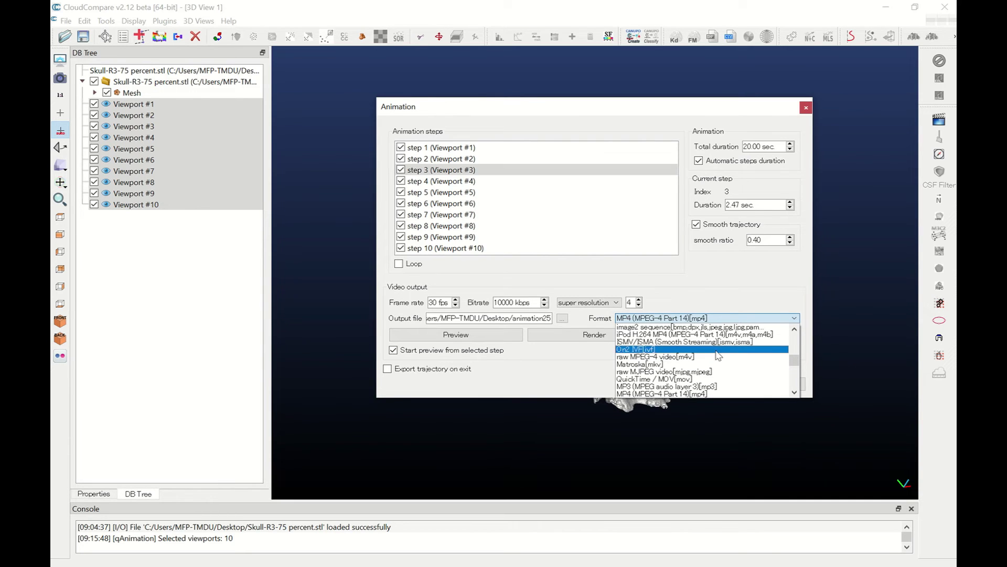
click(723, 306)
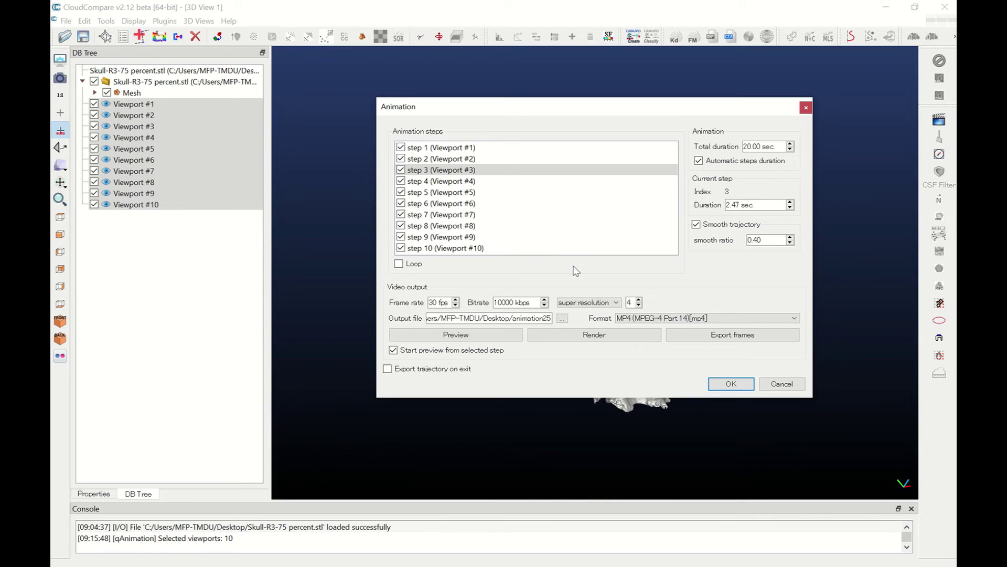
Preview the animation from step 1 (Viewport #1) with the Animation dialog moved clear of the 3D view.
click(588, 342)
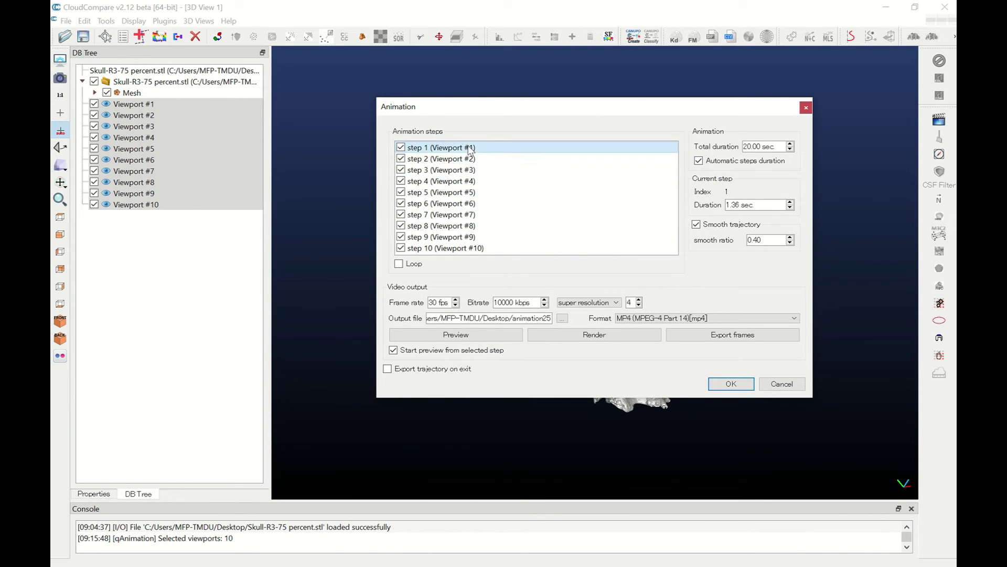
click(441, 148)
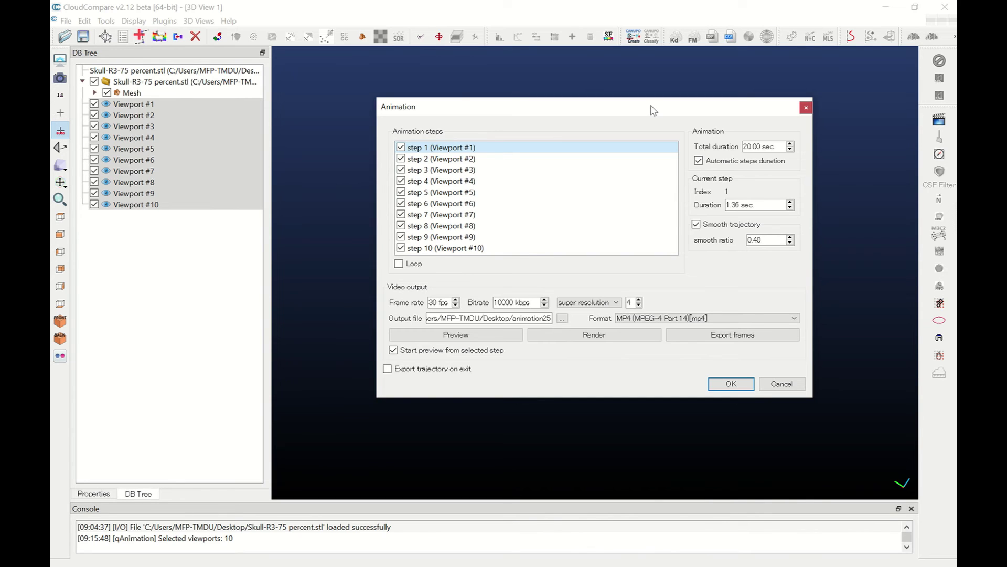
drag(715, 111, 269, 321)
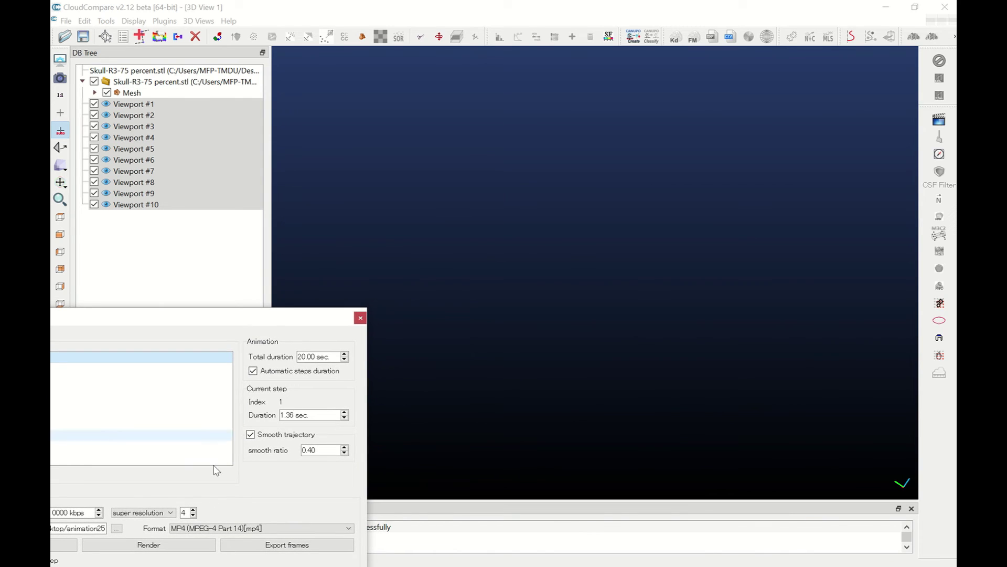
click(59, 548)
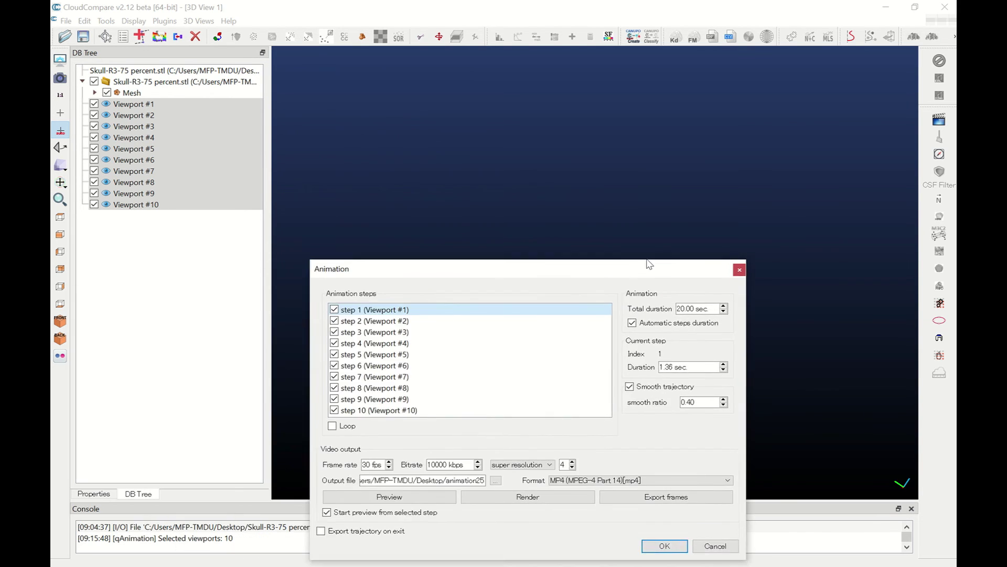
Bring the Animation dialog back into the 3D view area and render the movie to the output file.
drag(650, 264, 665, 179)
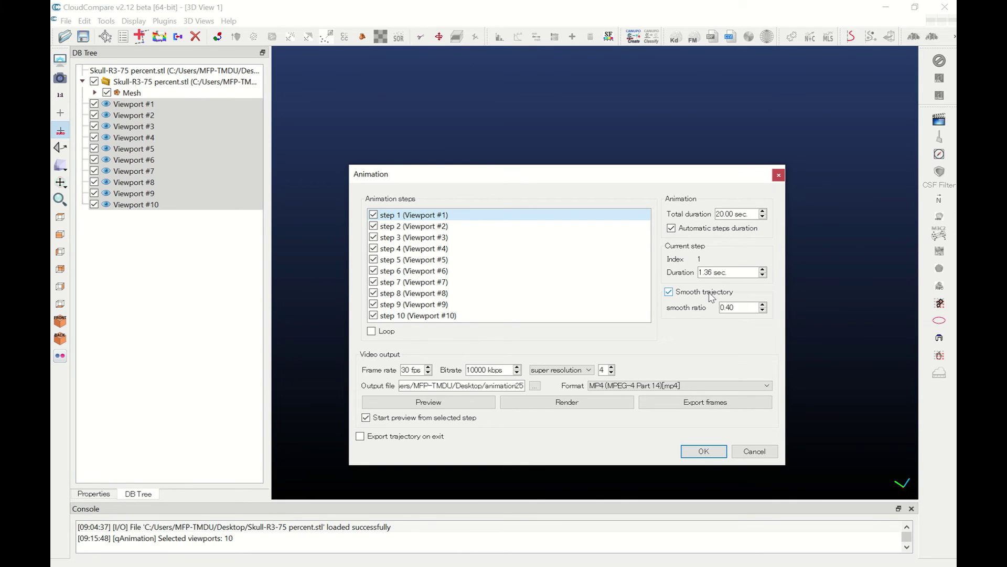
click(579, 405)
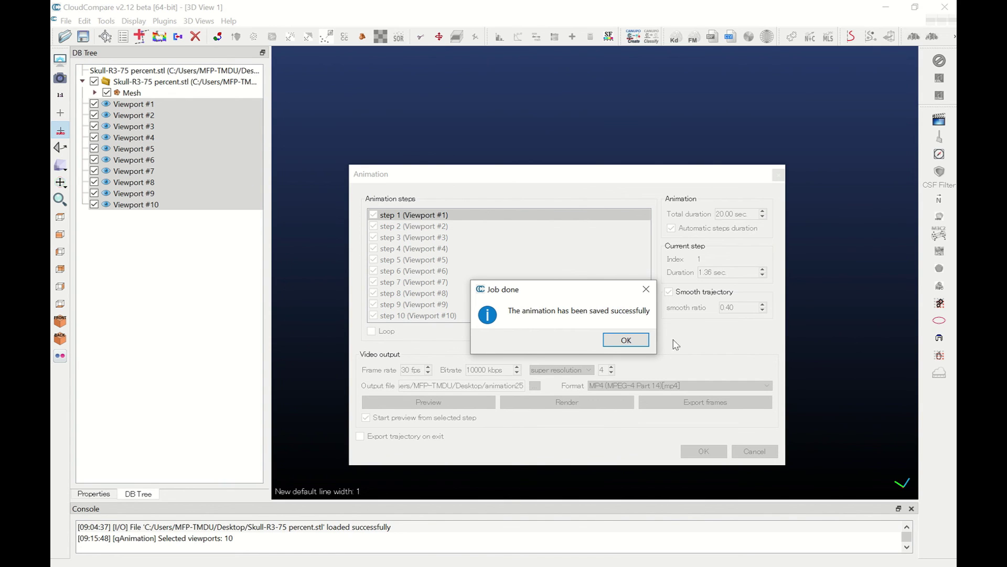
click(622, 341)
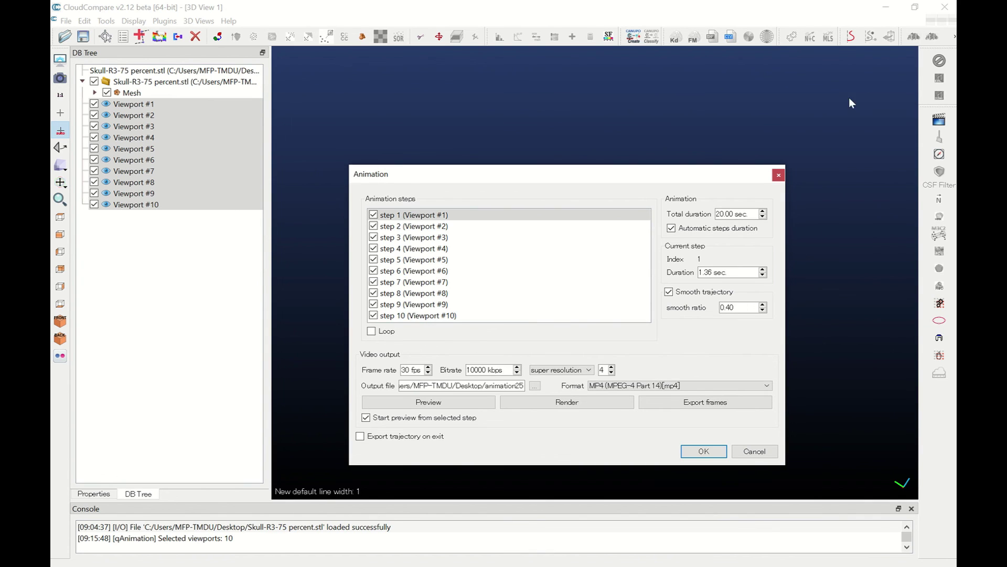
Accept and close the Animation tool, then play the rendered animation25 file from the Windows desktop.
click(703, 452)
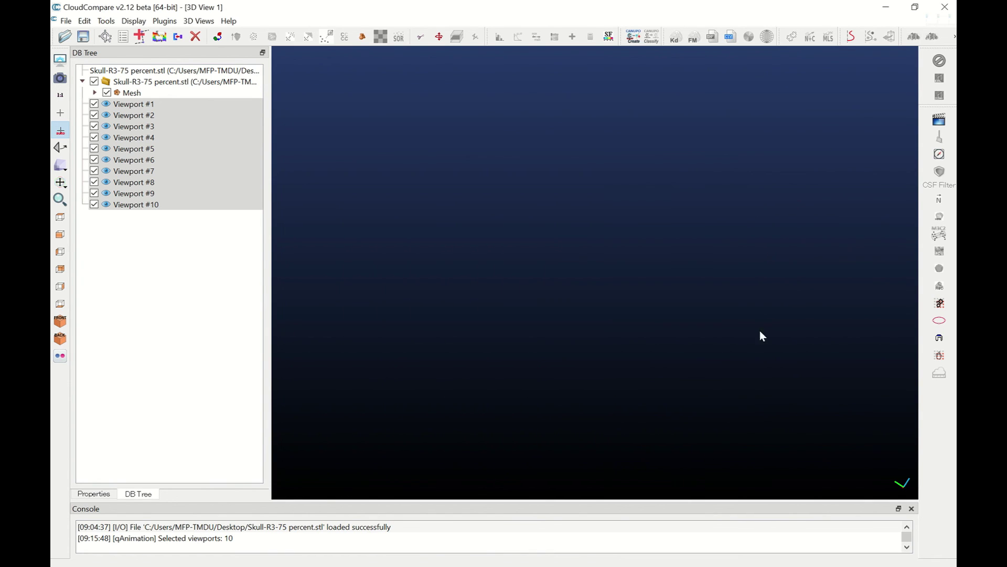
click(892, 9)
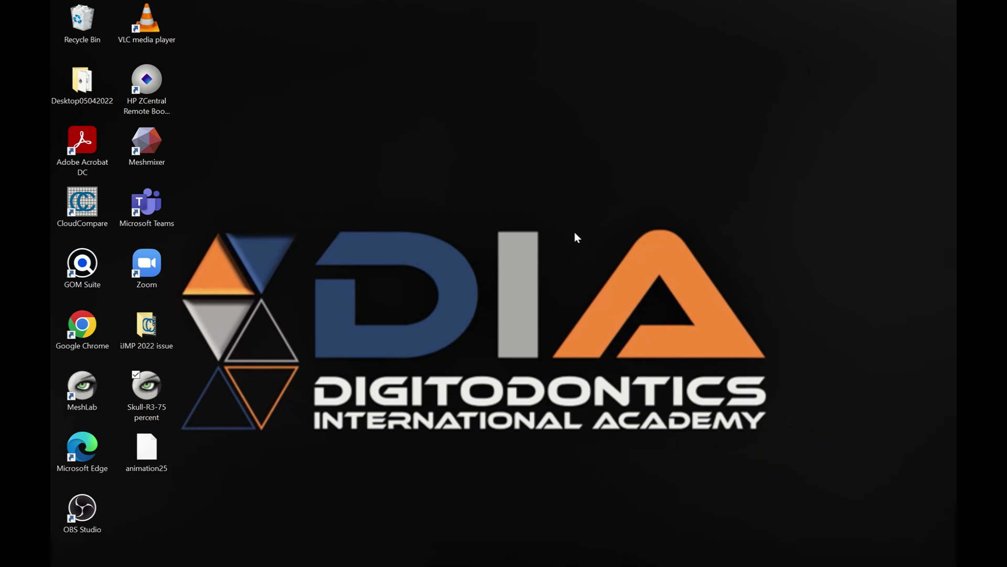
double_click(142, 459)
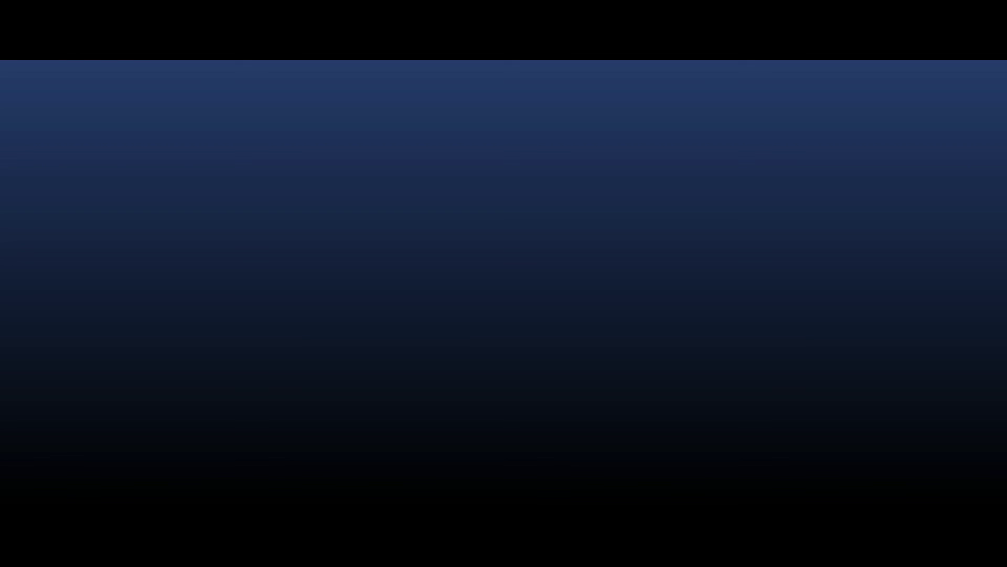